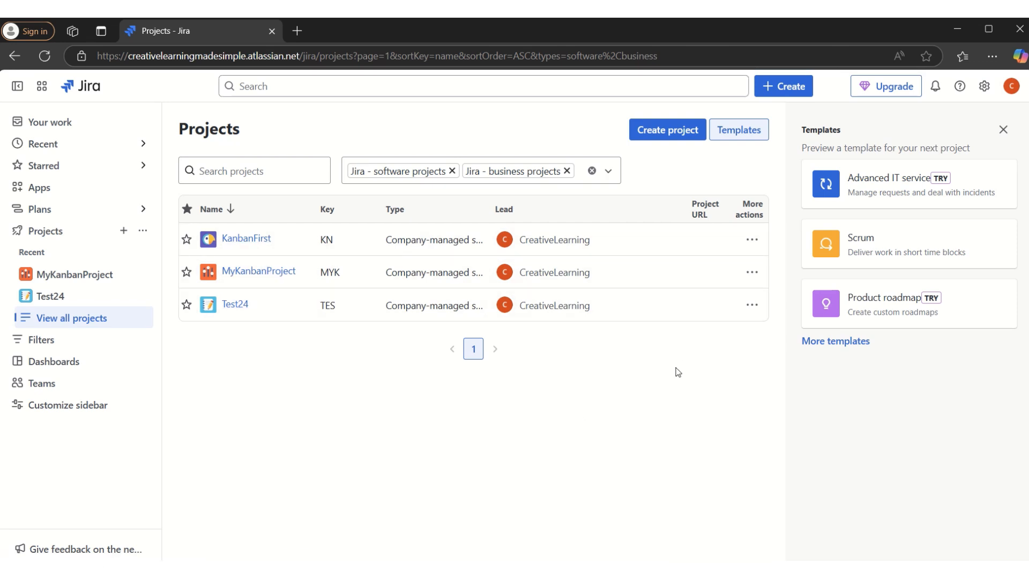
# Start a new project from the Scrum template and choose the company-managed project type
pyautogui.click(679, 136)
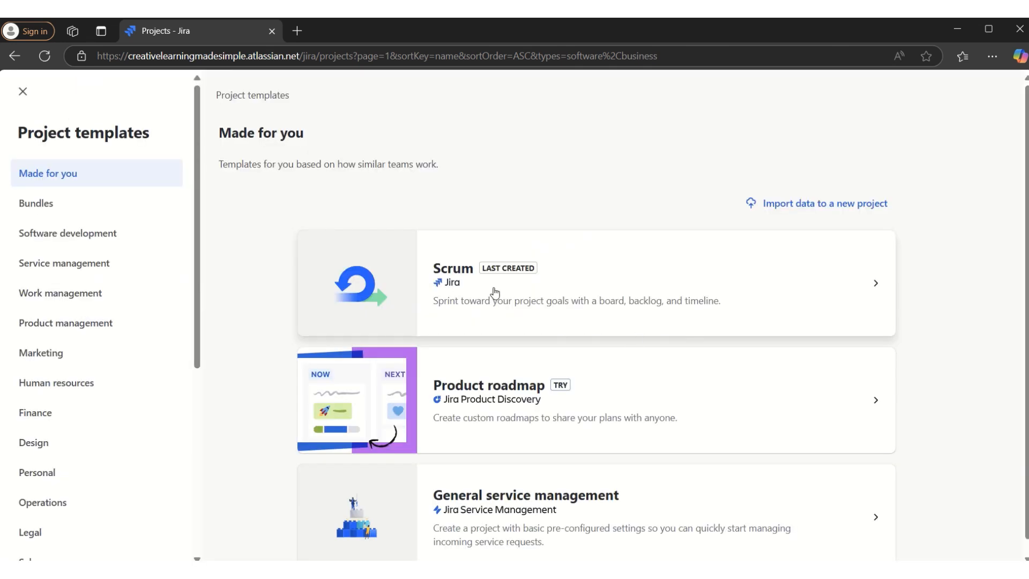
pyautogui.click(493, 291)
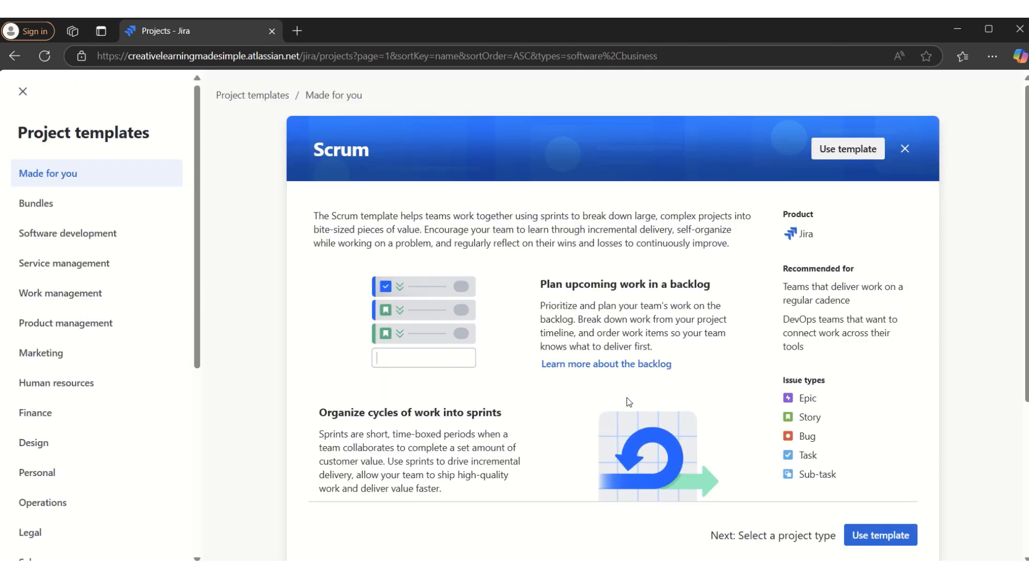
pyautogui.click(888, 542)
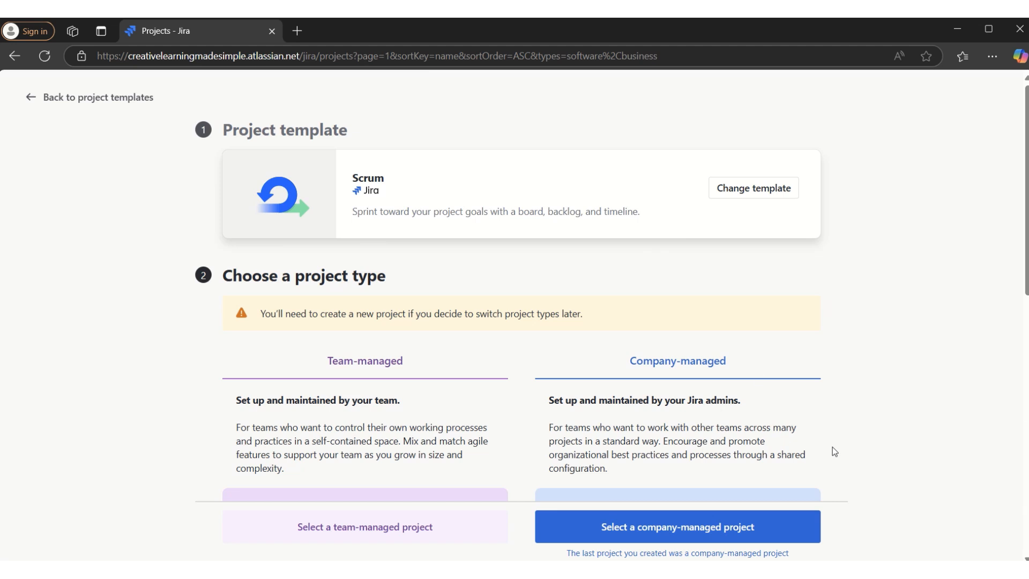
pyautogui.click(703, 526)
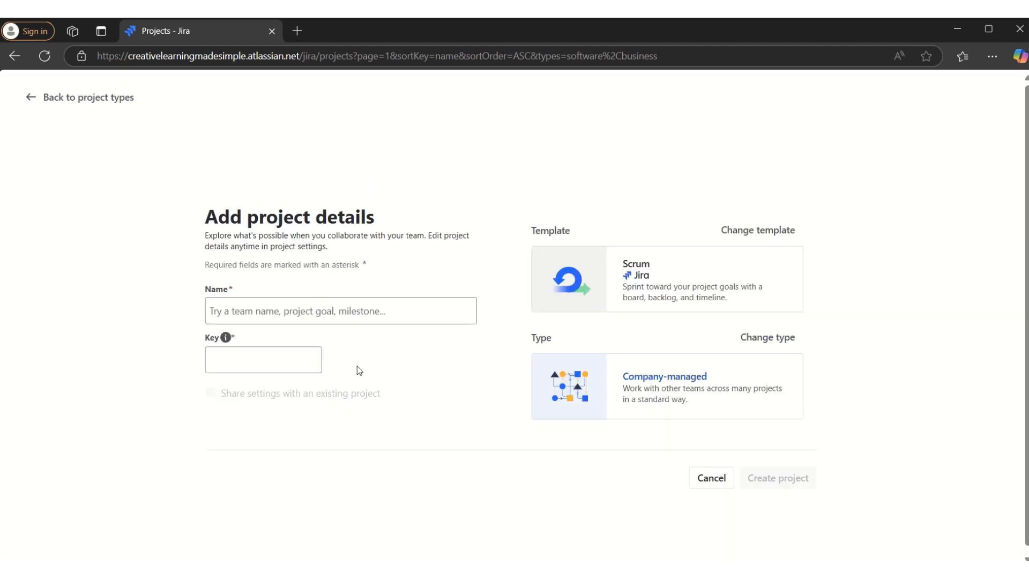
# Name the project MyScrum25, keep the suggested key MYS, and create it
pyautogui.click(324, 310)
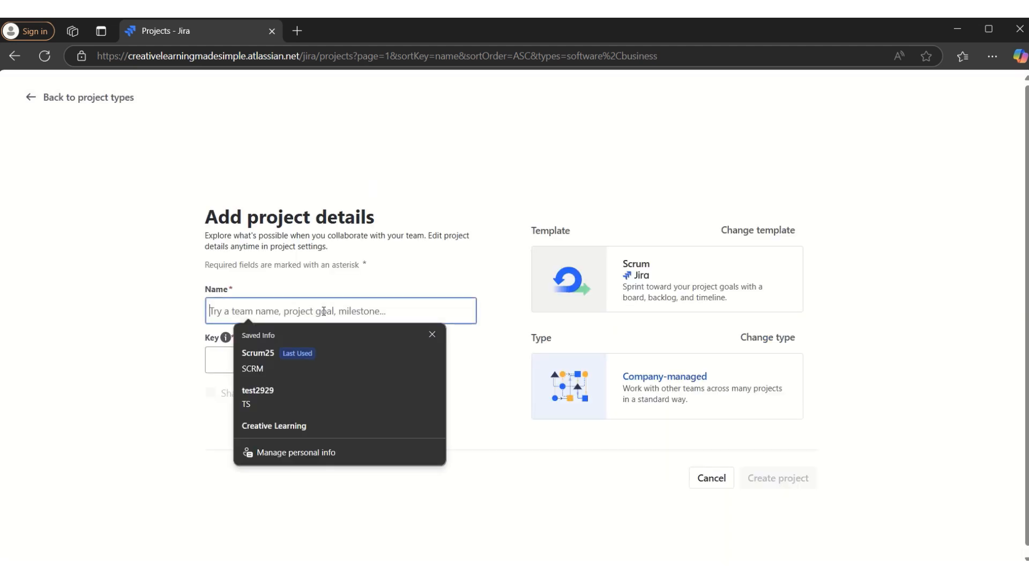
pyautogui.write('MyScrum25')
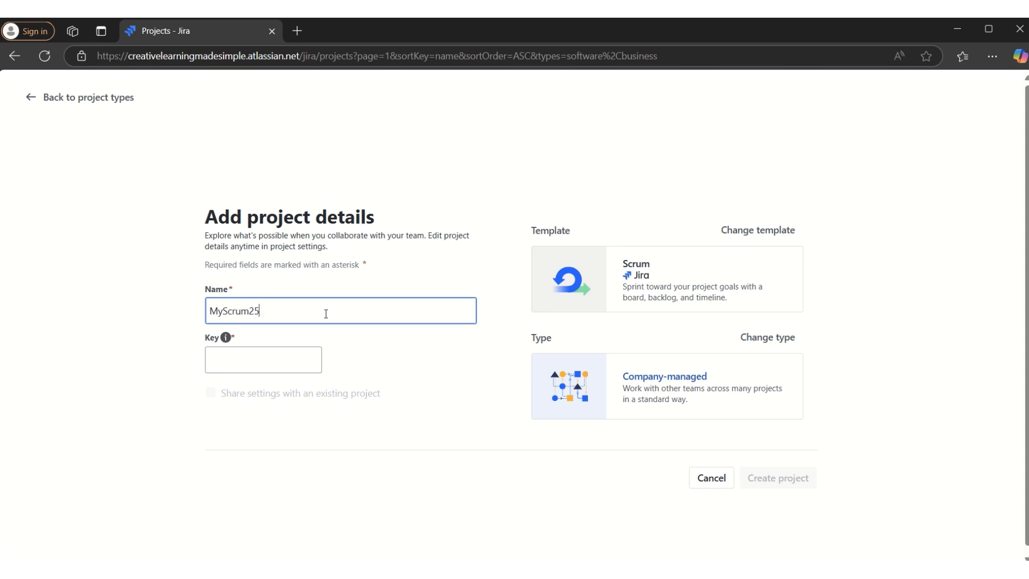
pyautogui.click(397, 359)
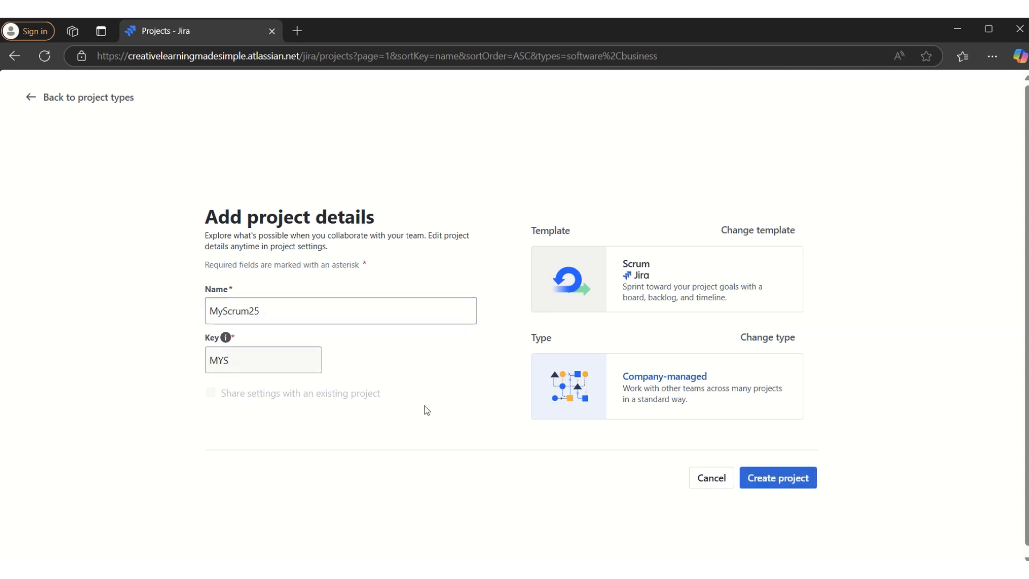
pyautogui.click(785, 488)
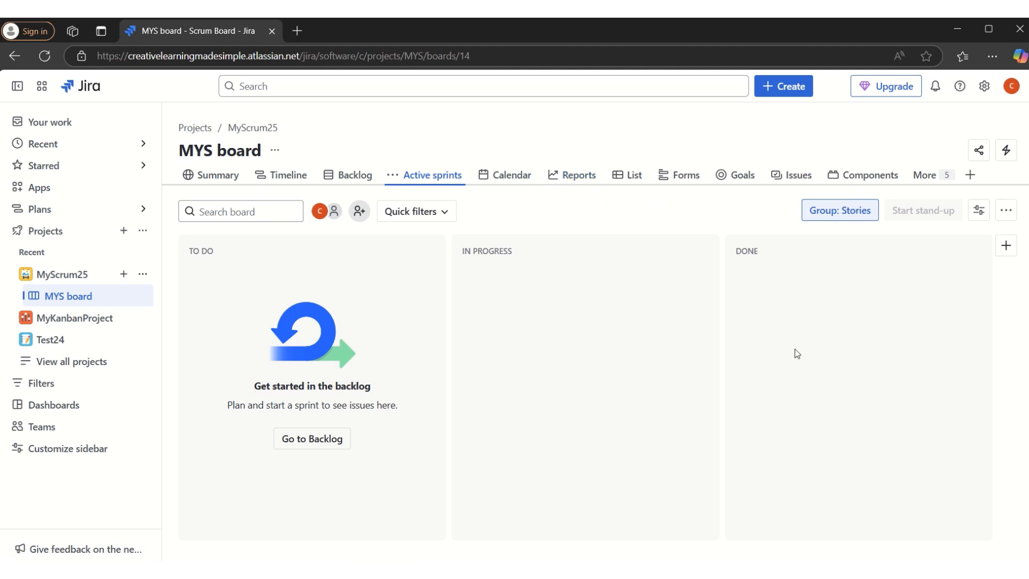
# Open the project's backlog and create an issue named "User Login" in the Backlog section
pyautogui.click(353, 180)
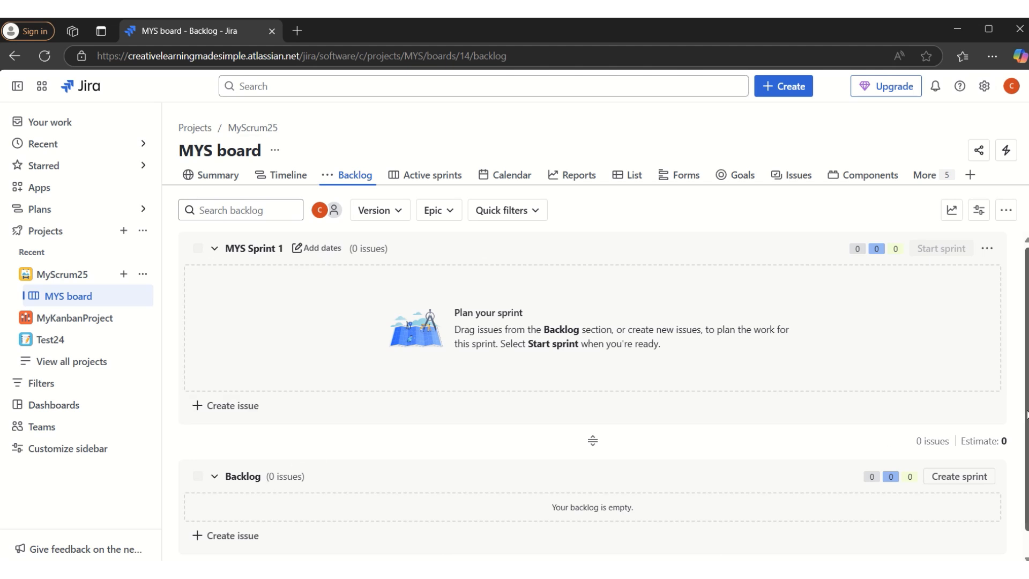
pyautogui.scroll(-1, 1026, 414)
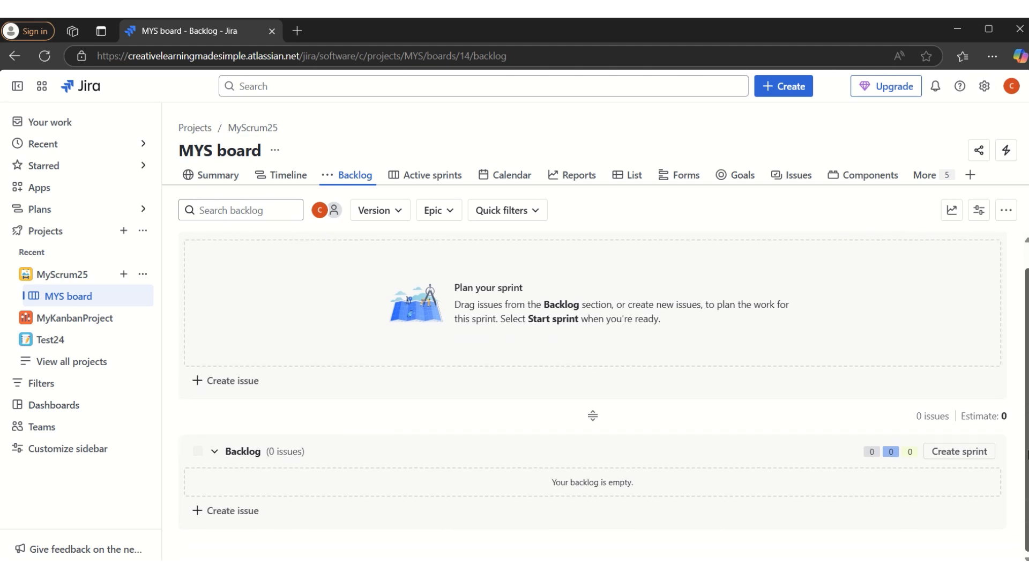
pyautogui.click(251, 514)
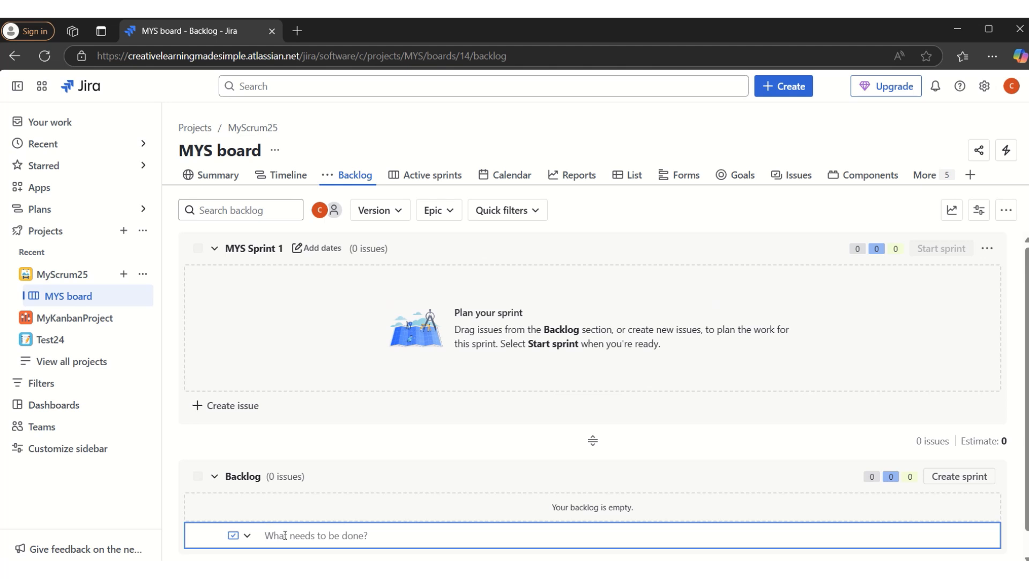
pyautogui.write('User Loginm')
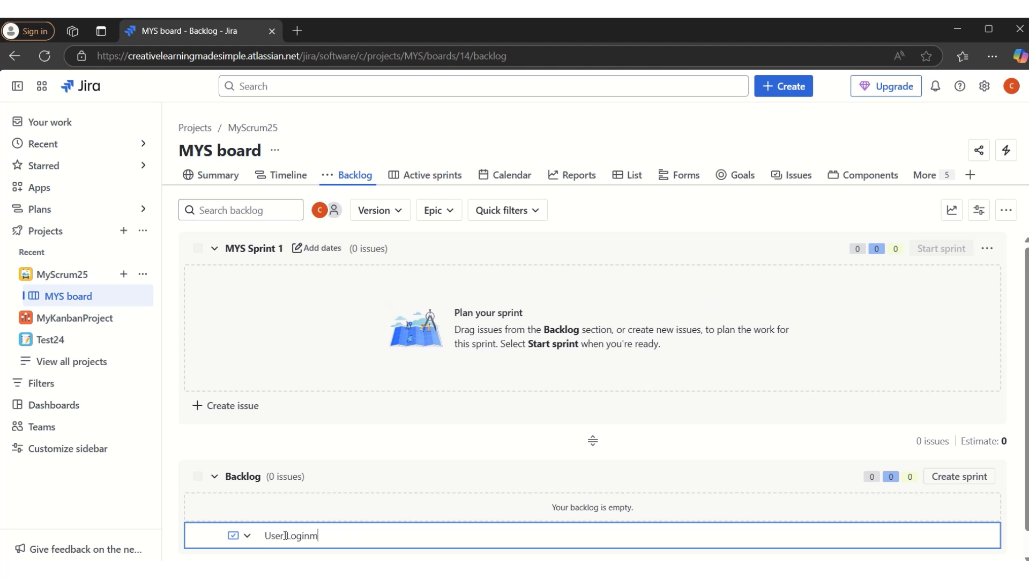
pyautogui.press('Return')
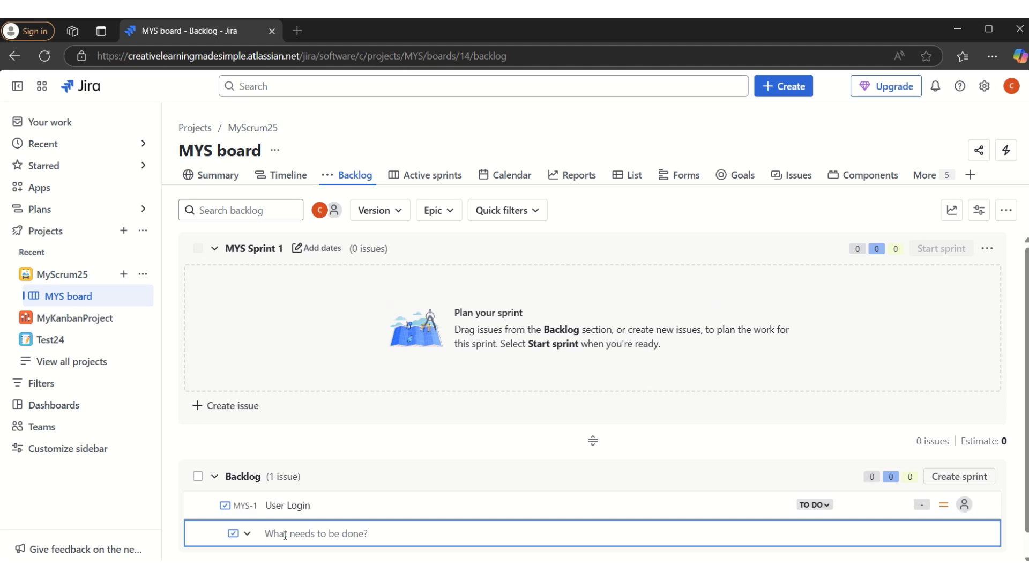
# Add two more issues to the Backlog section: "Forgot Username" and "Forgot Password"
pyautogui.write('Forgot Username')
pyautogui.press('Return')
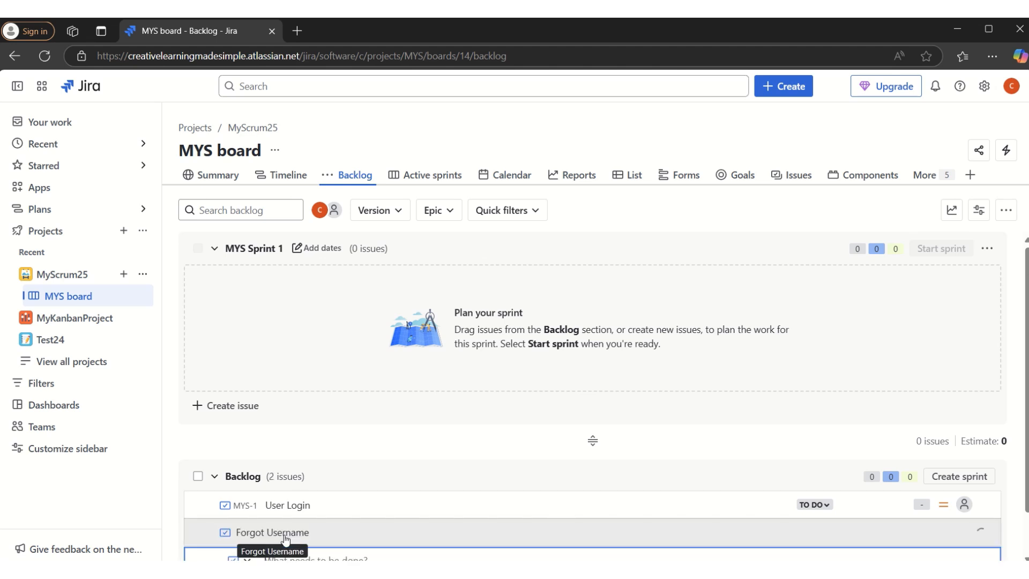
pyautogui.moveTo(1027, 484); pyautogui.dragTo(1027, 533)
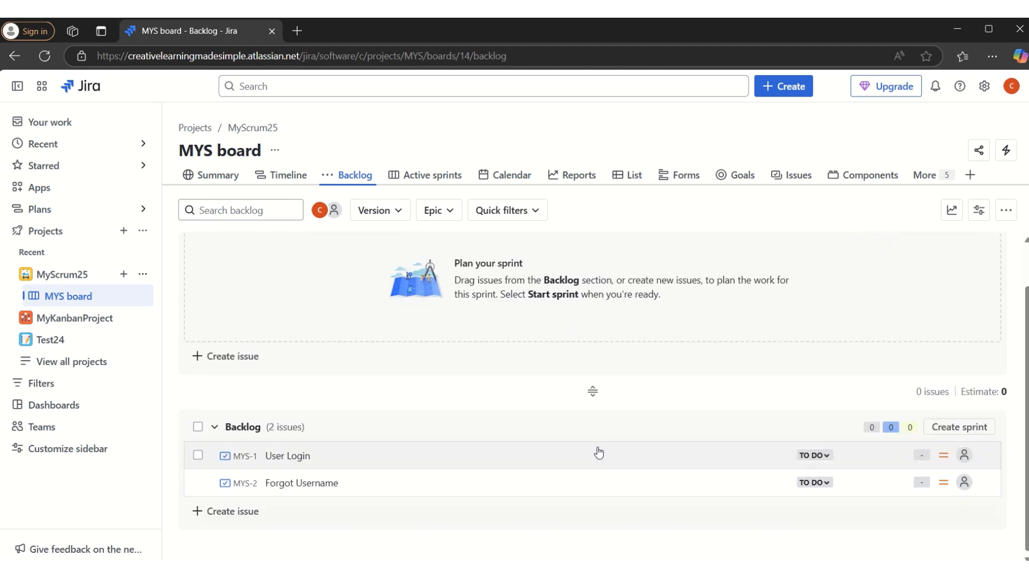
pyautogui.click(238, 512)
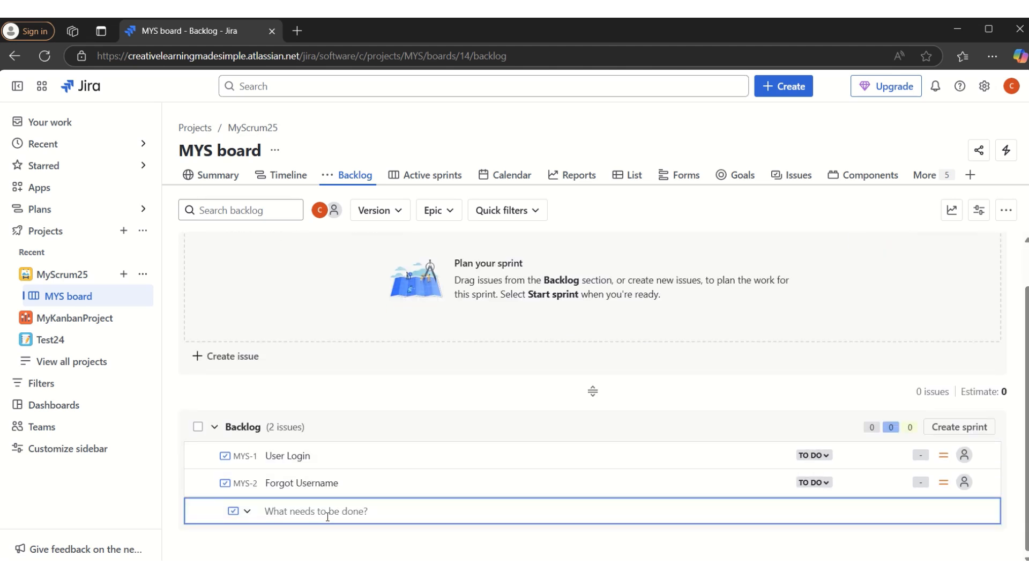
pyautogui.write('Forgot Password')
pyautogui.press('Return')
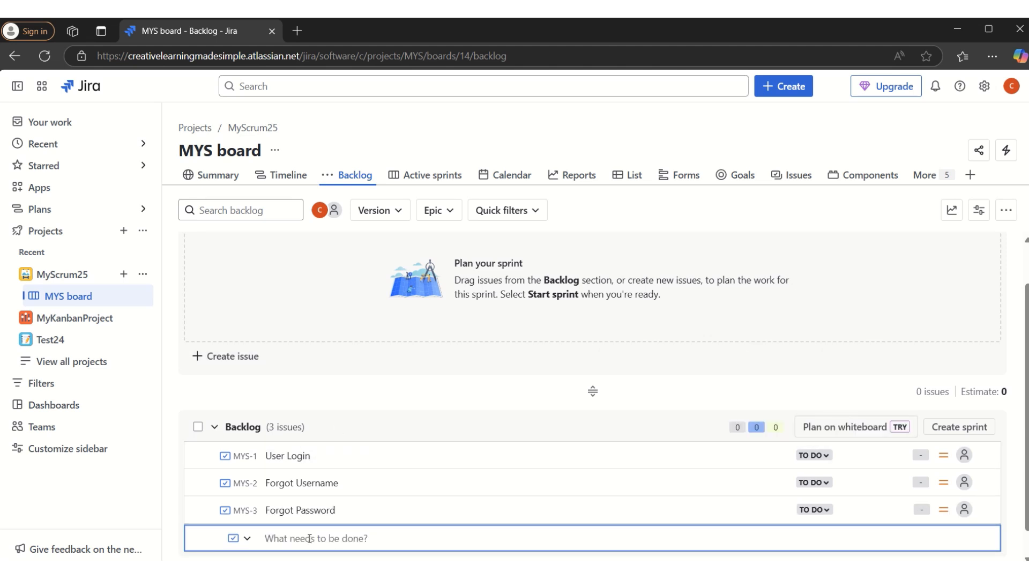
# Add a backlog issue named "Infrasetup for Dev" below Forgot Password
pyautogui.write('Infrasetup for ')
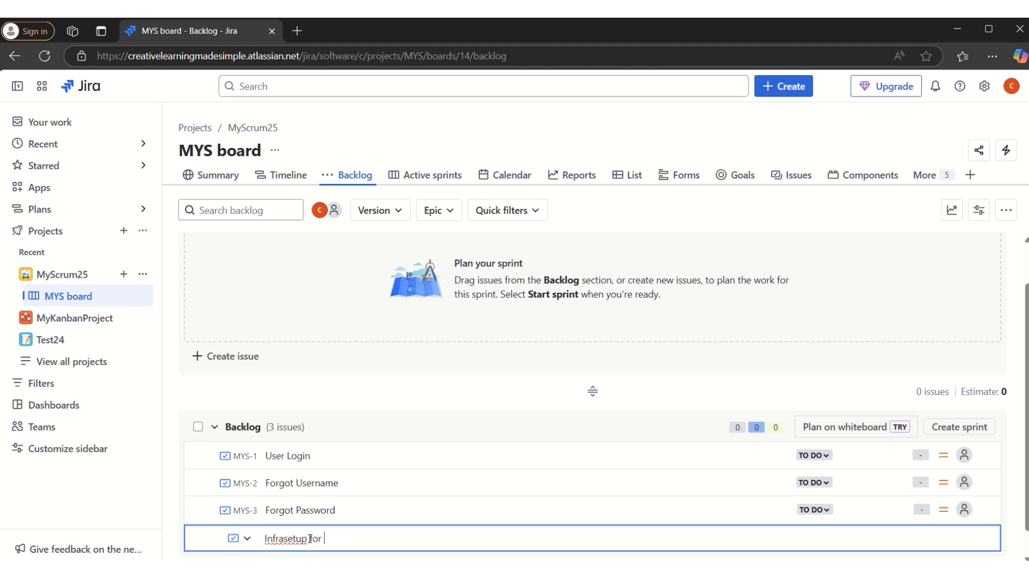
pyautogui.write('Jira To')
pyautogui.press('BackSpace')
pyautogui.press('BackSpace')
pyautogui.press('BackSpace')
pyautogui.press('BackSpace')
pyautogui.press('BackSpace')
pyautogui.press('BackSpace')
pyautogui.write('Dev')
pyautogui.press('Return')
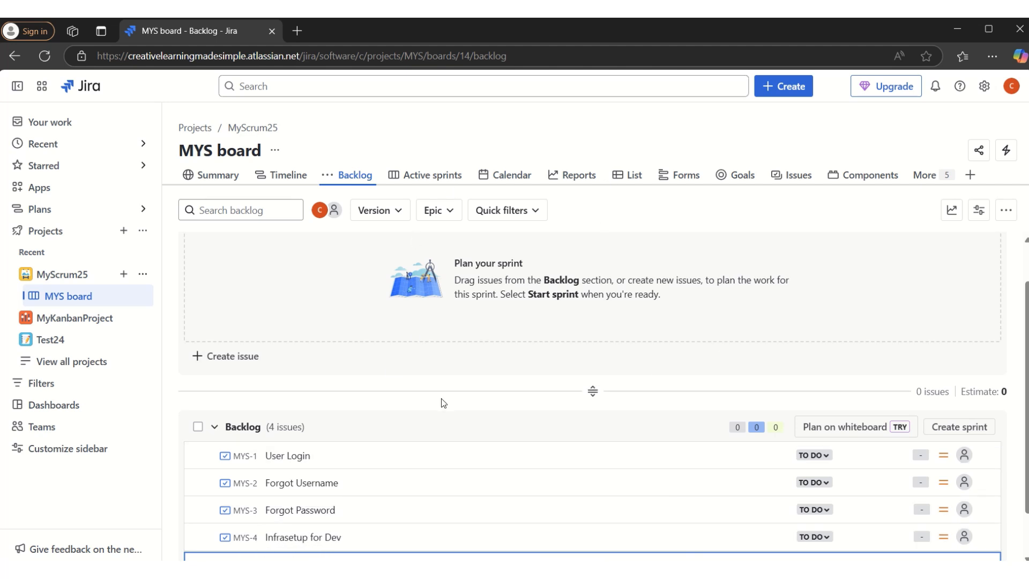
# Move all four backlog issues into MYS Sprint 1, with User Login first in the sprint's order
pyautogui.moveTo(1026, 352)
pyautogui.mouseDown()
pyautogui.moveTo(1026, 315)
pyautogui.moveTo(1026, 349)
pyautogui.mouseUp()
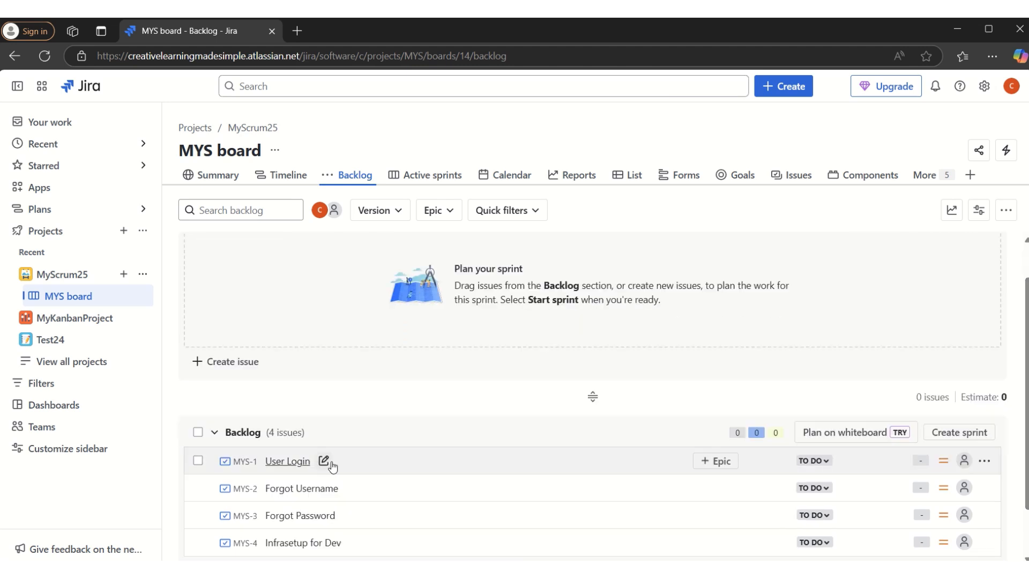
pyautogui.moveTo(361, 459); pyautogui.dragTo(355, 295)
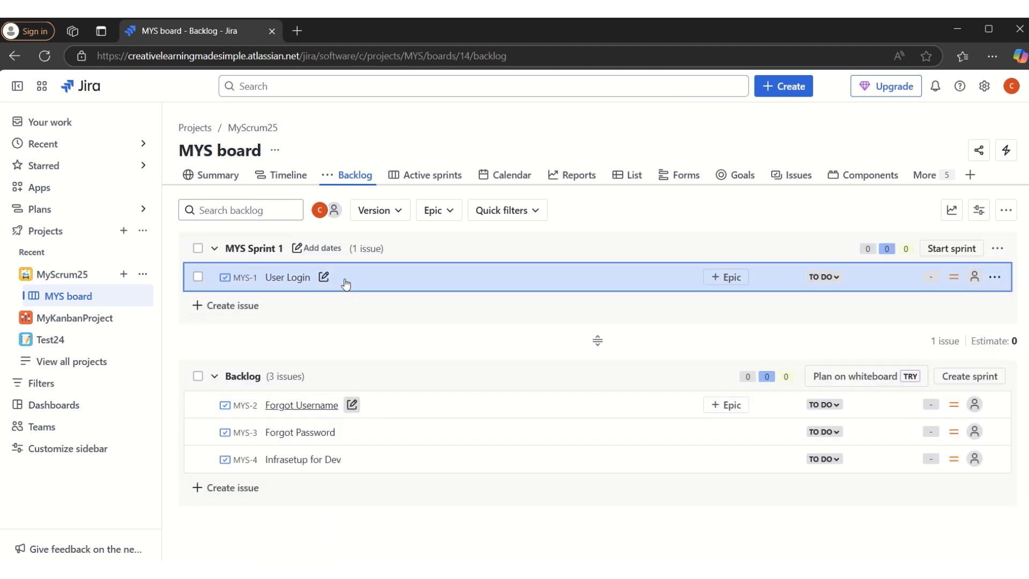
pyautogui.moveTo(311, 383); pyautogui.dragTo(329, 285)
pyautogui.moveTo(290, 441); pyautogui.dragTo(294, 304)
pyautogui.moveTo(294, 461); pyautogui.dragTo(312, 319)
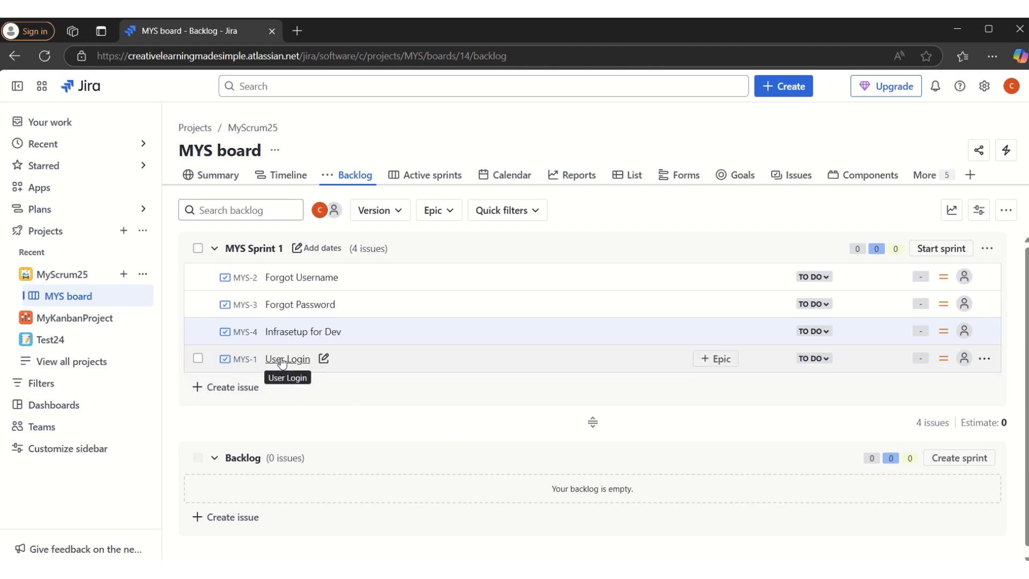
pyautogui.moveTo(273, 354); pyautogui.dragTo(285, 277)
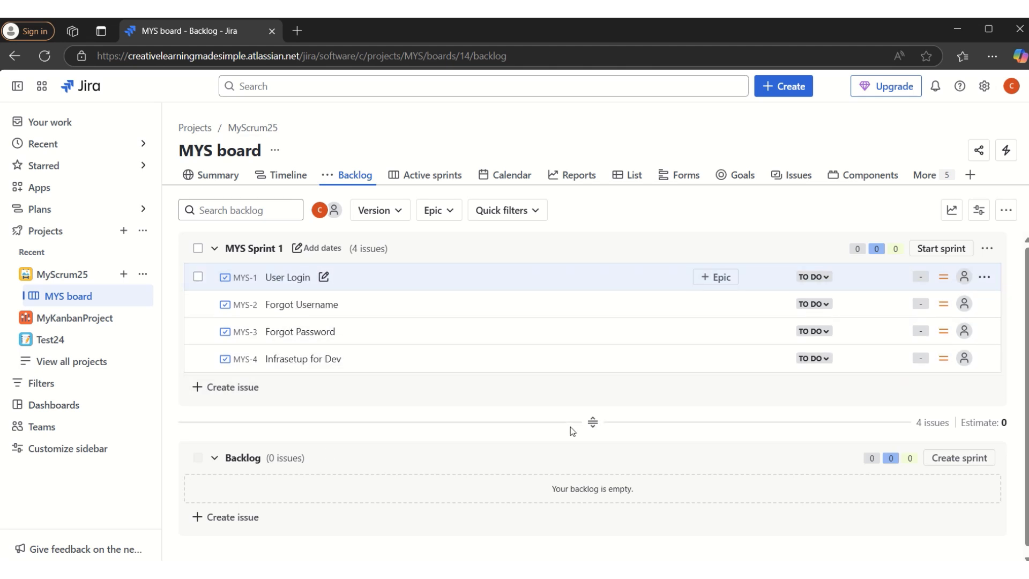
# Set the story points to 3 for User Login and 5 for Forgot Username
pyautogui.click(920, 277)
pyautogui.write('3')
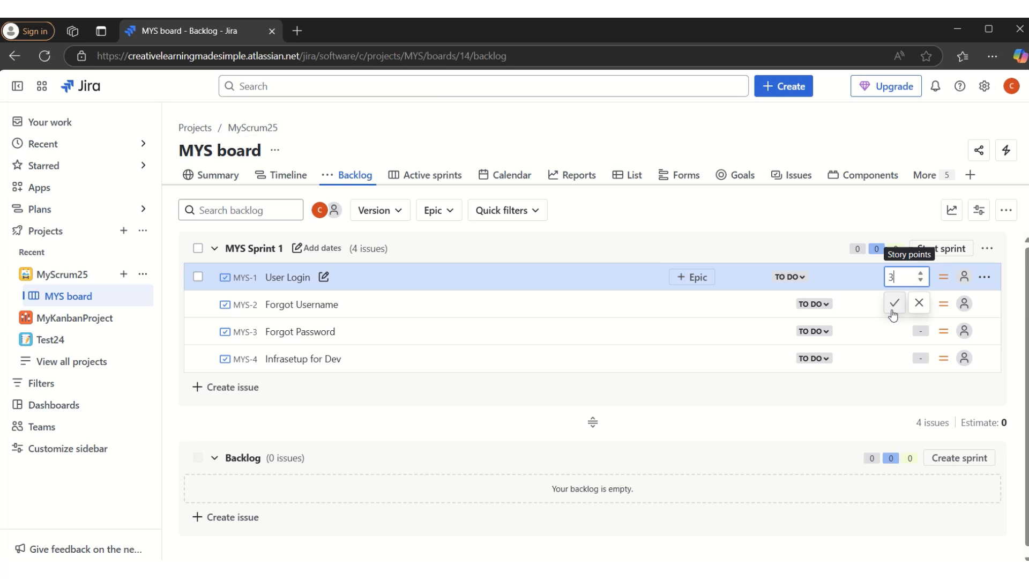
pyautogui.click(895, 302)
pyautogui.click(906, 306)
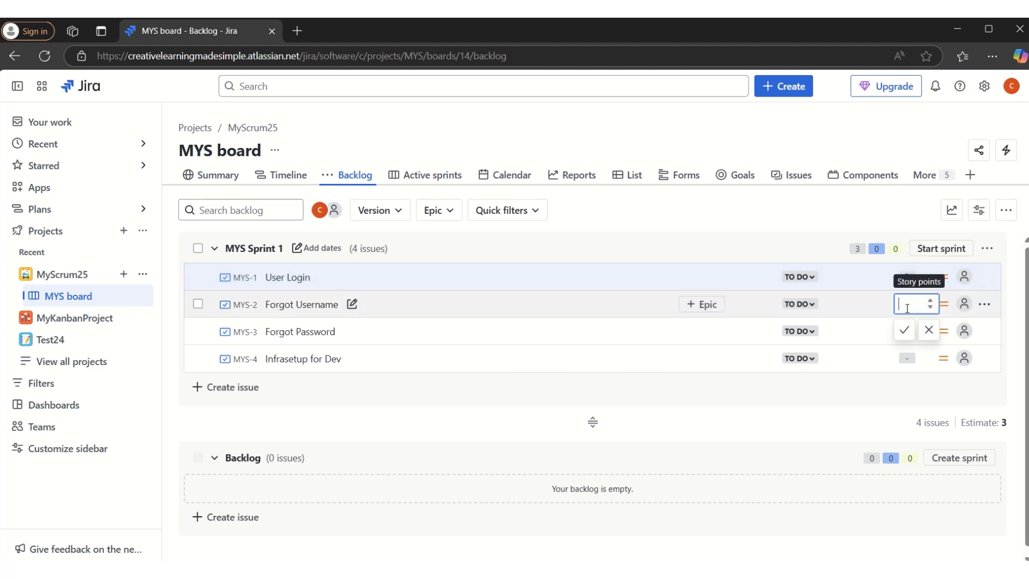
pyautogui.write('5')
pyautogui.click(904, 330)
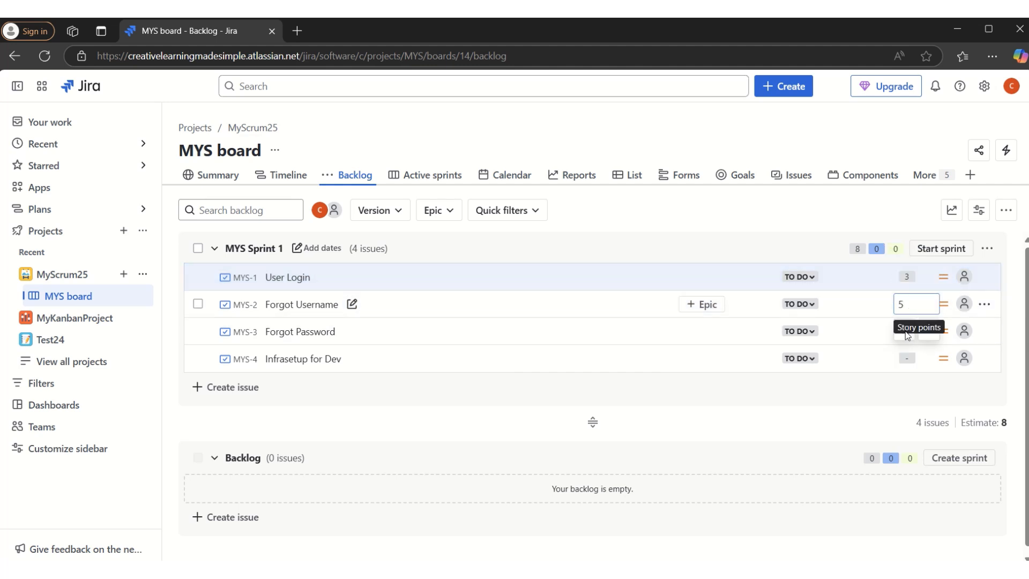
# Set the story points to 5 for Forgot Password and 3 for Infrasetup for Dev
pyautogui.click(906, 331)
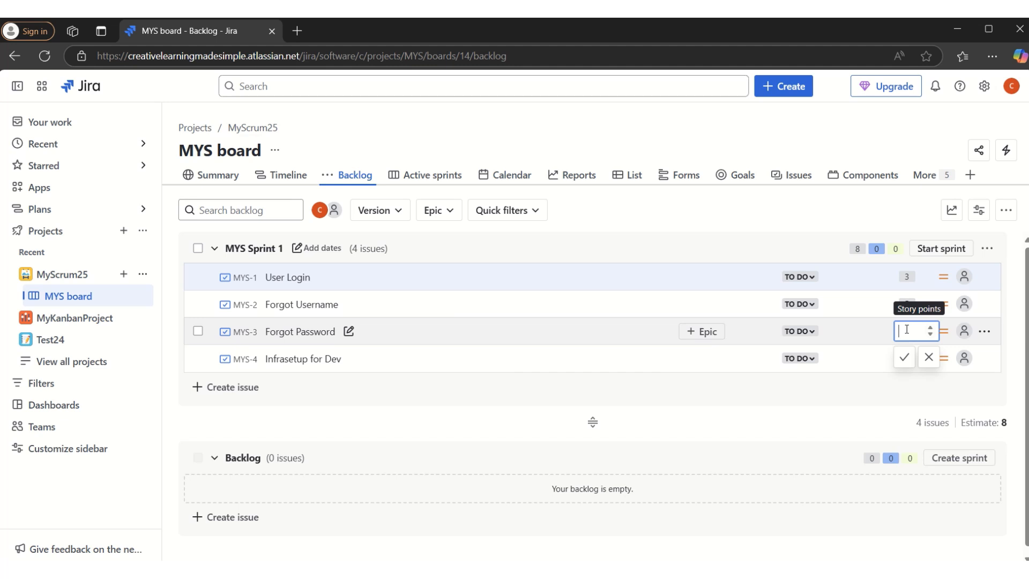
pyautogui.write('5')
pyautogui.click(904, 357)
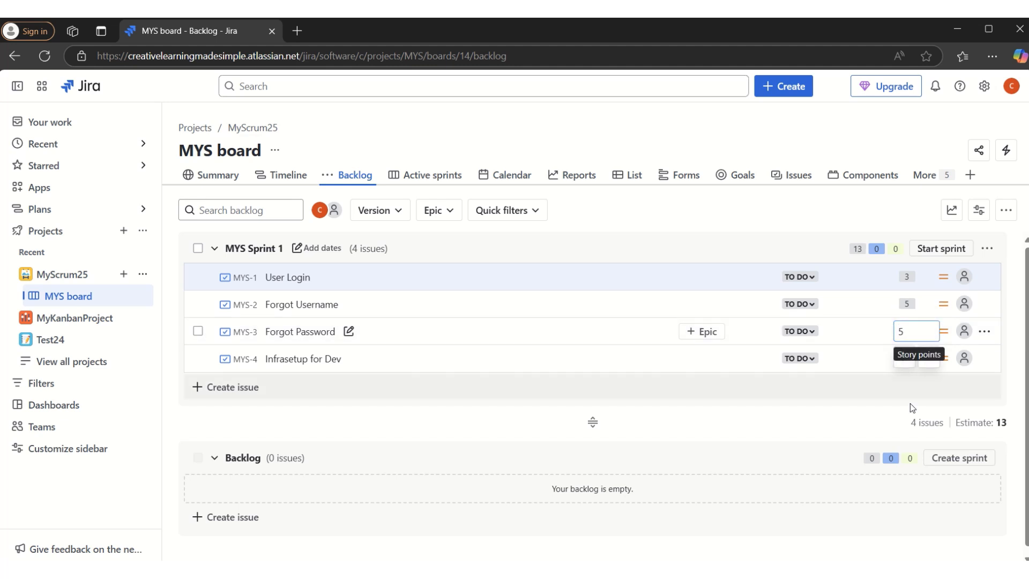
pyautogui.click(906, 359)
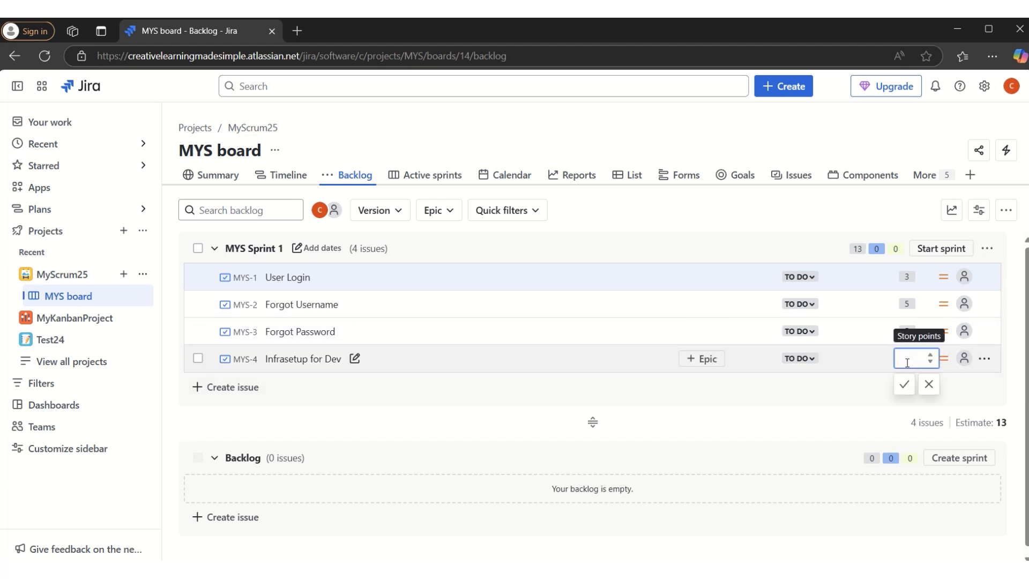
pyautogui.write('3')
pyautogui.click(904, 385)
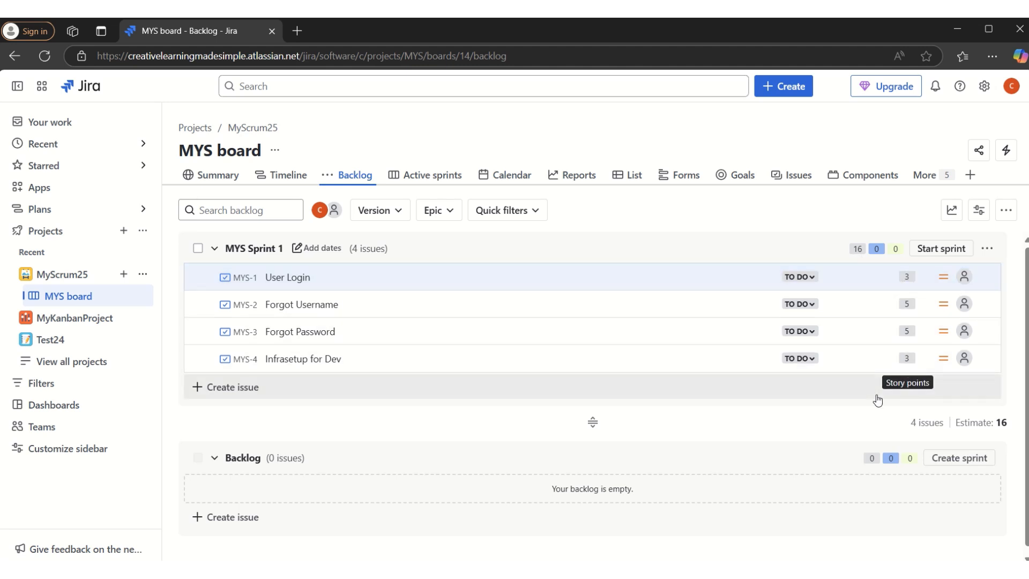
# Set MYS Sprint 1 to start on 22/01/2025 and end on 28/01/2025
pyautogui.moveTo(859, 256)
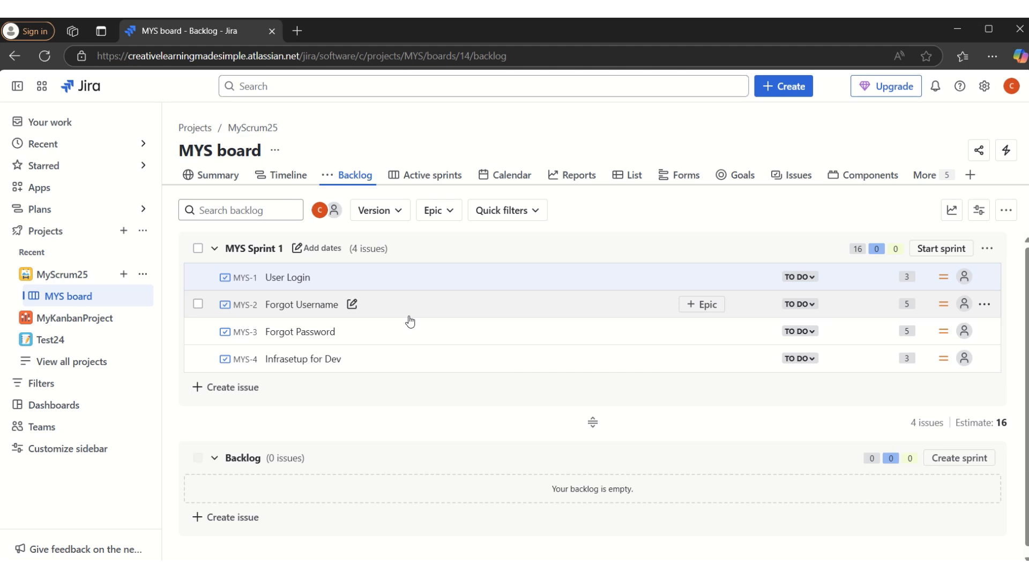
pyautogui.click(986, 249)
pyautogui.click(959, 275)
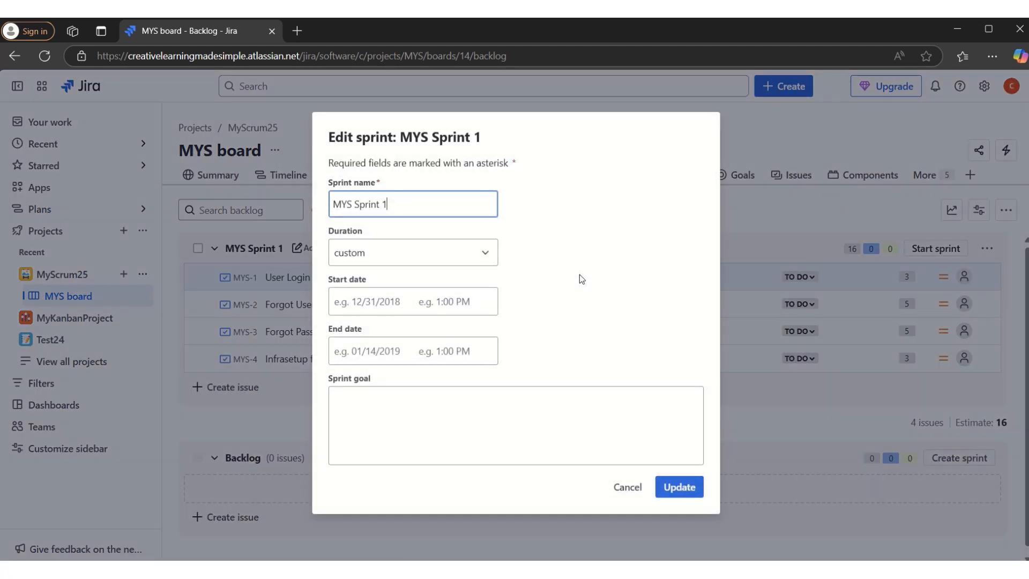
pyautogui.click(410, 306)
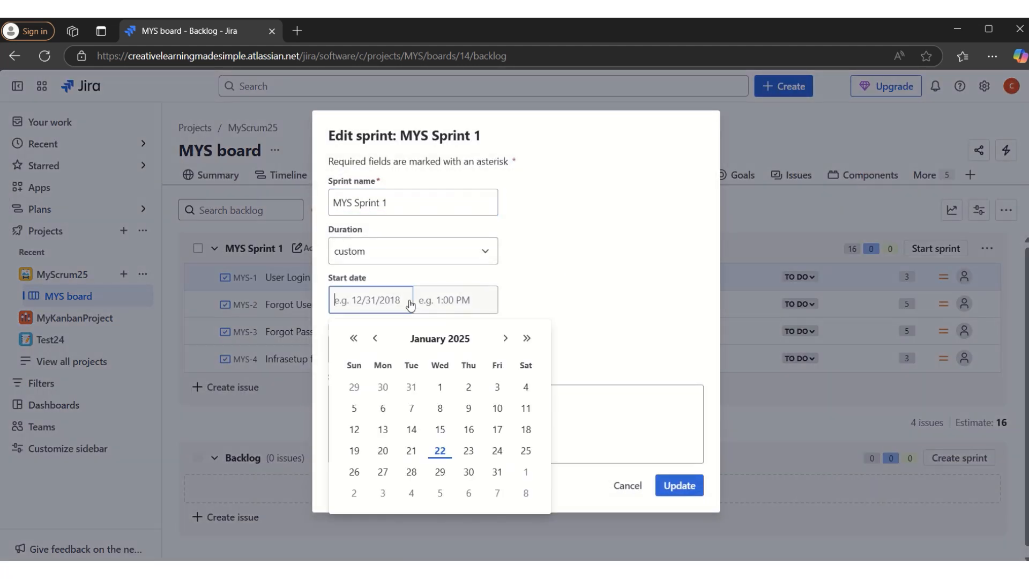
pyautogui.click(441, 453)
pyautogui.click(383, 353)
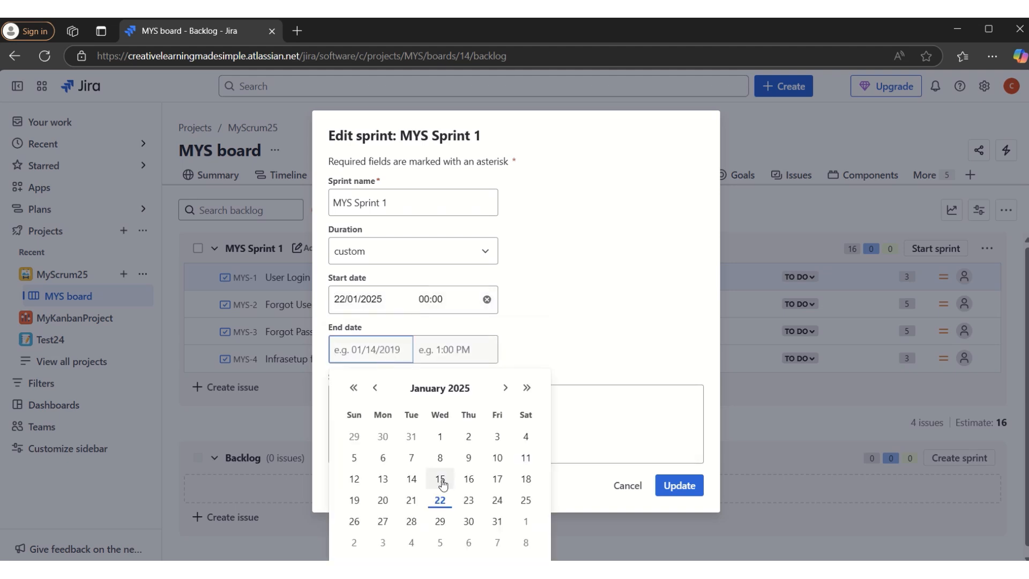
pyautogui.click(437, 501)
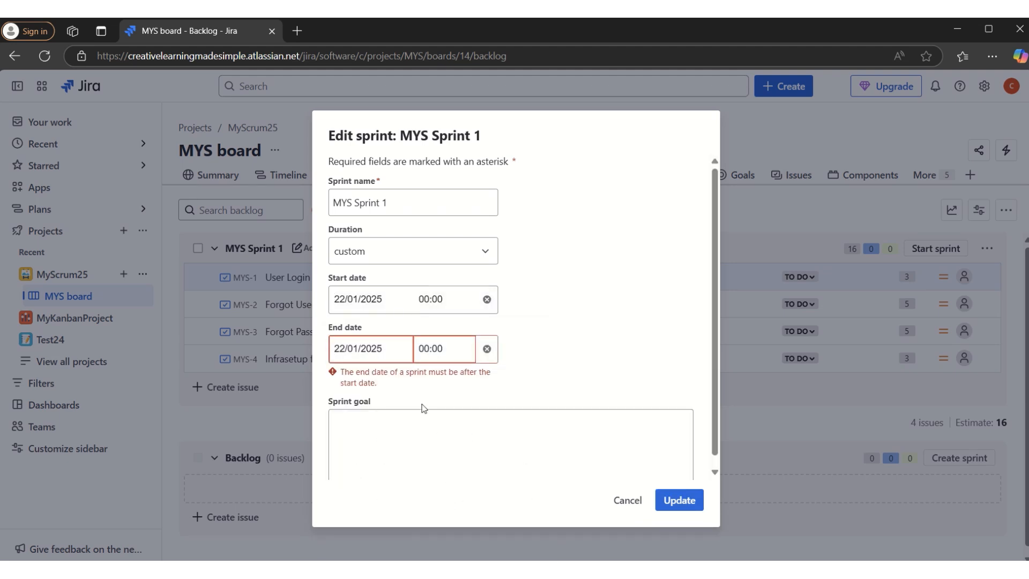
pyautogui.click(386, 349)
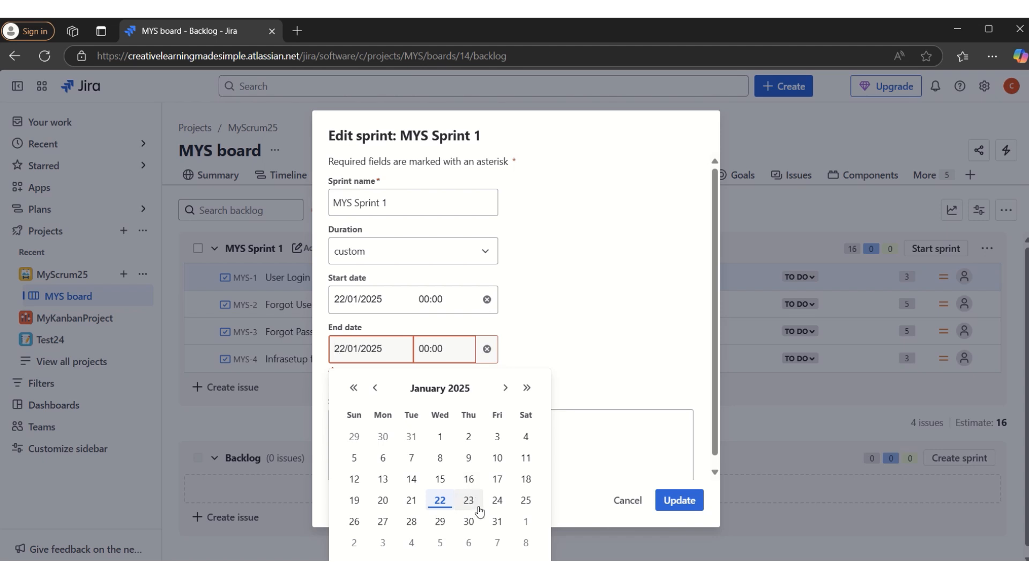
pyautogui.click(411, 522)
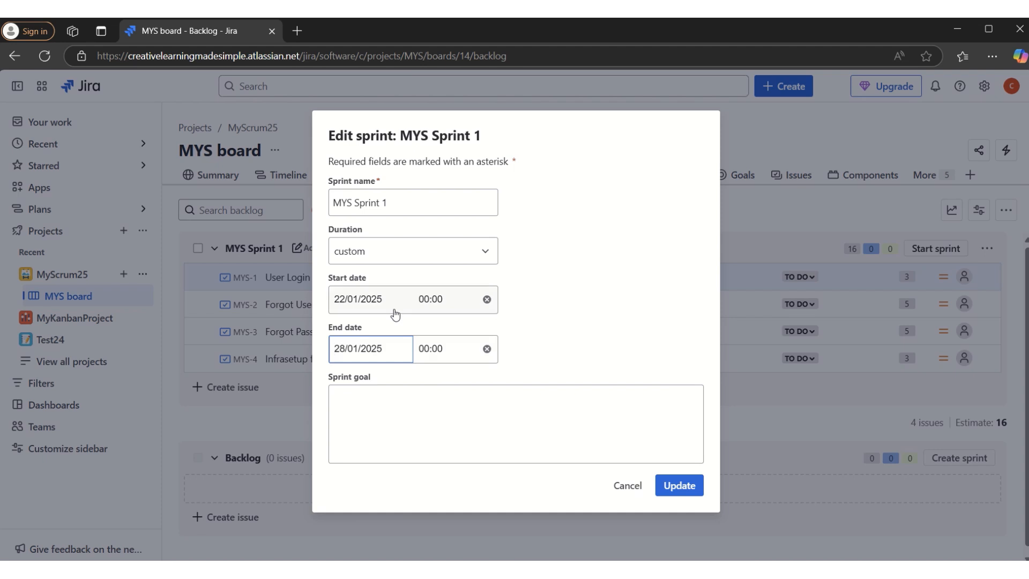
pyautogui.click(682, 488)
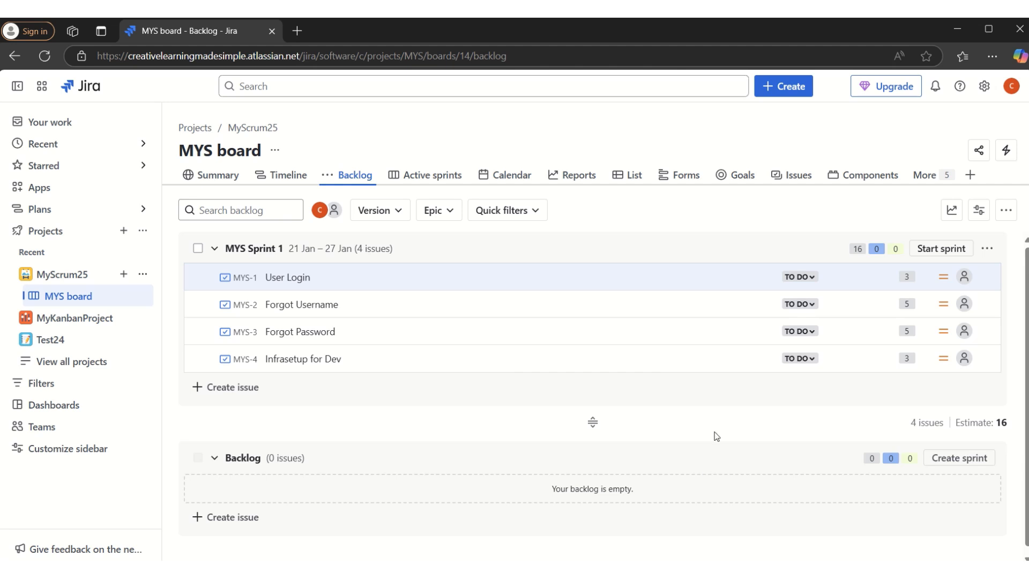
# Start MYS Sprint 1 with its planned dates and return to the backlog view
pyautogui.click(939, 248)
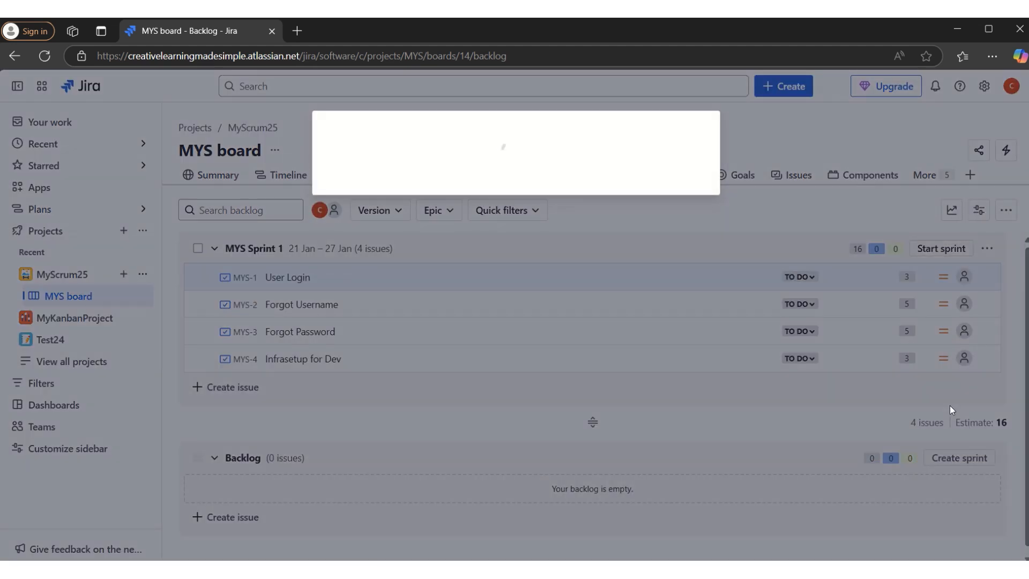
pyautogui.click(679, 526)
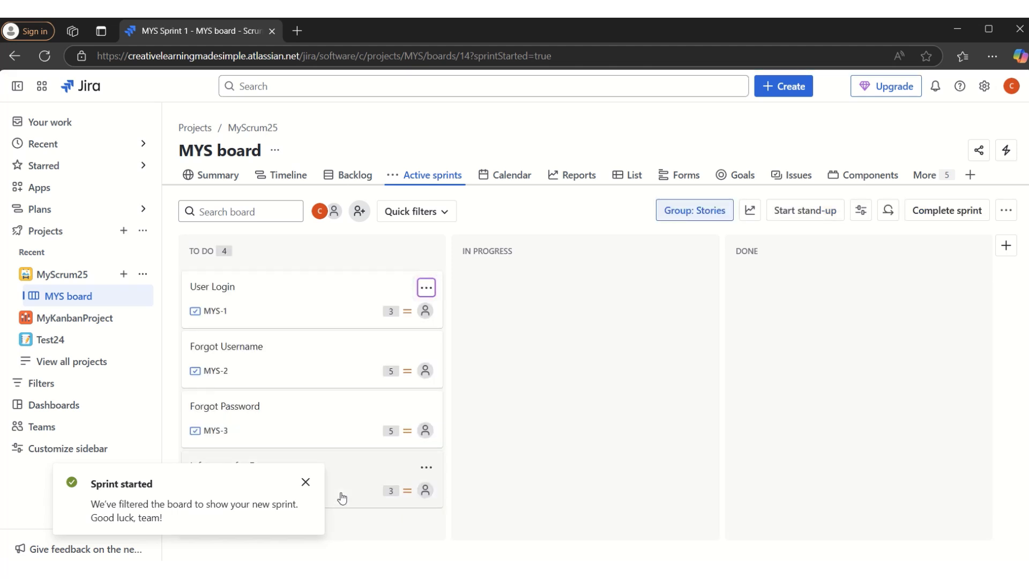
pyautogui.click(306, 482)
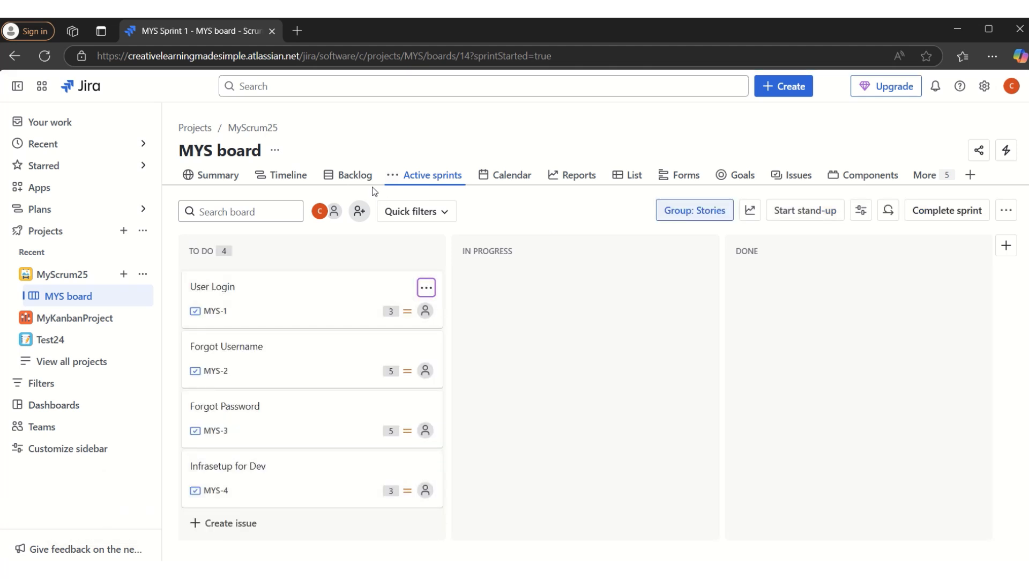
pyautogui.click(354, 177)
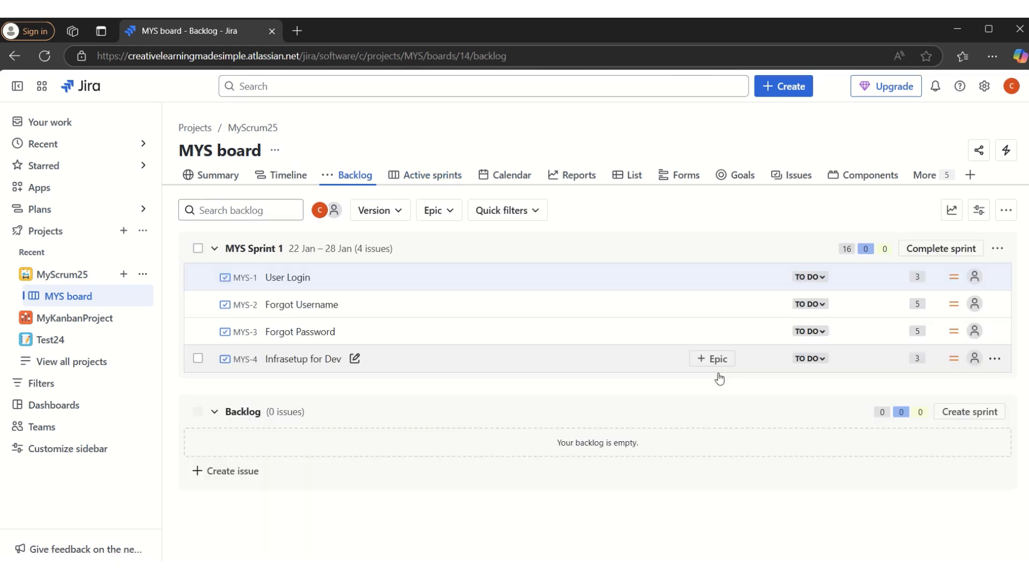
# Open the project's reports in a separate tab and examine the Sprint Report's burndown chart and issue status list
pyautogui.rightClick(582, 178)
pyautogui.click(634, 191)
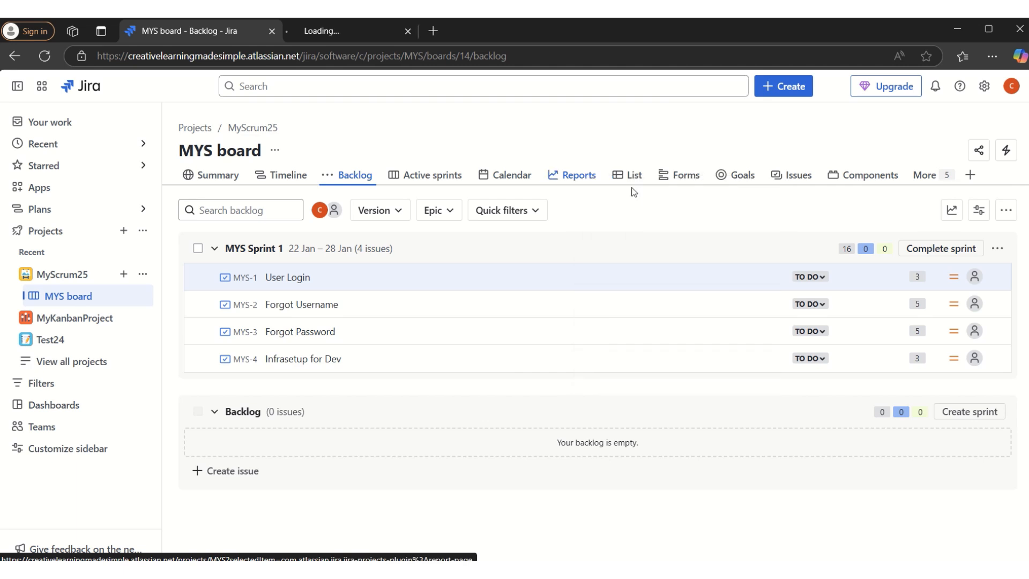
pyautogui.click(377, 34)
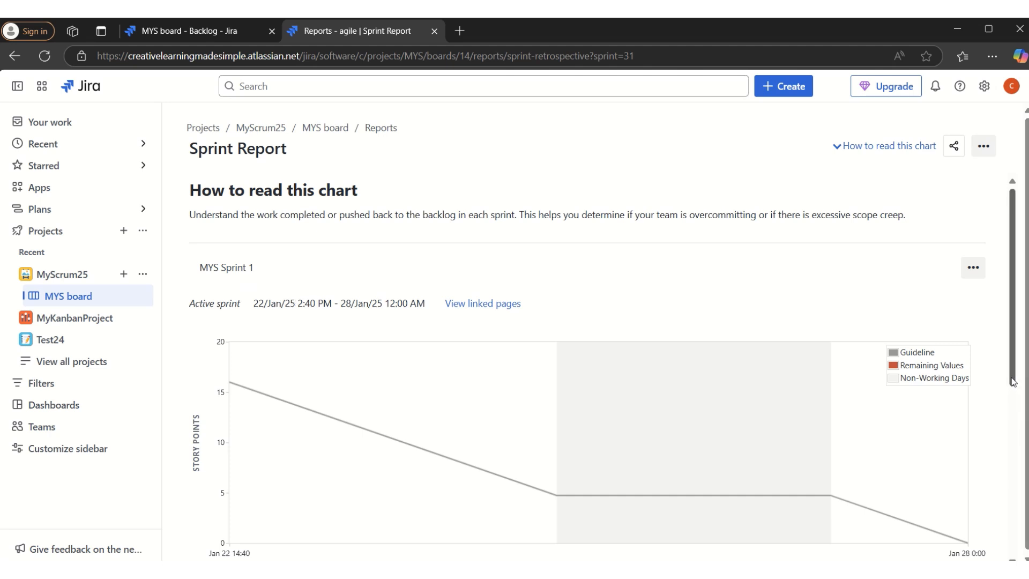
pyautogui.scroll(-1, 1013, 382)
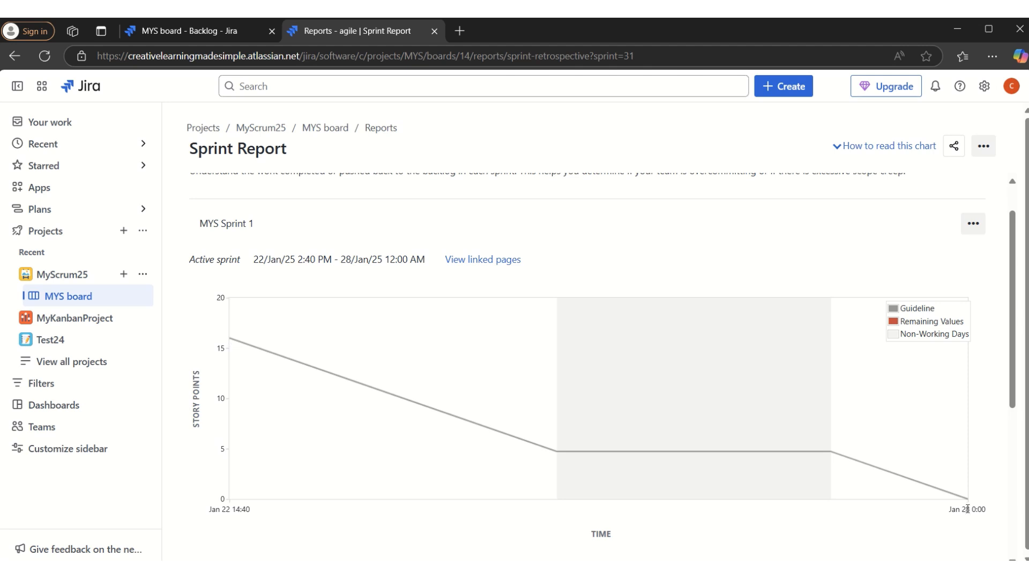
pyautogui.moveTo(1013, 405); pyautogui.dragTo(1016, 560)
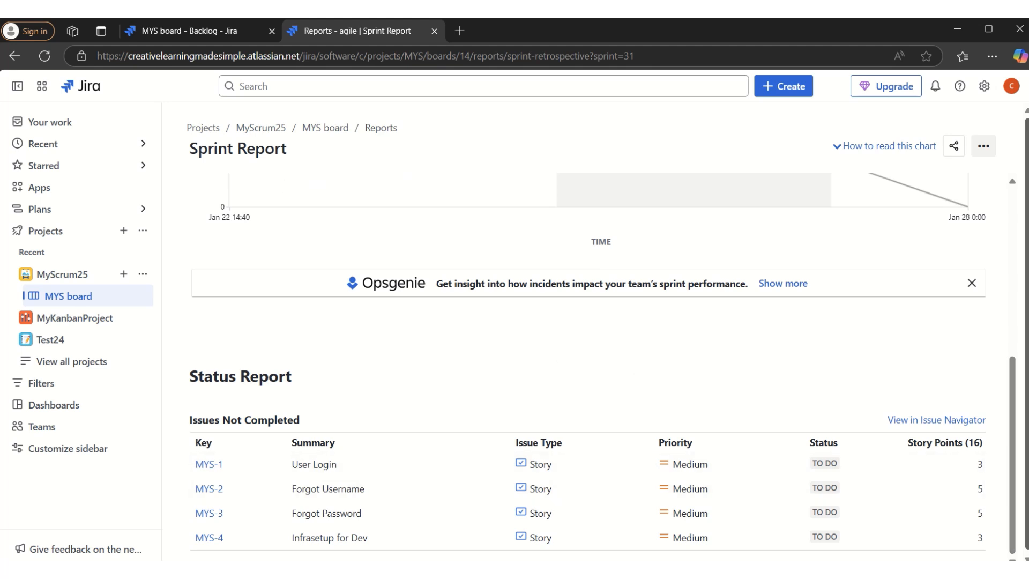
pyautogui.moveTo(1013, 437); pyautogui.dragTo(1017, 325)
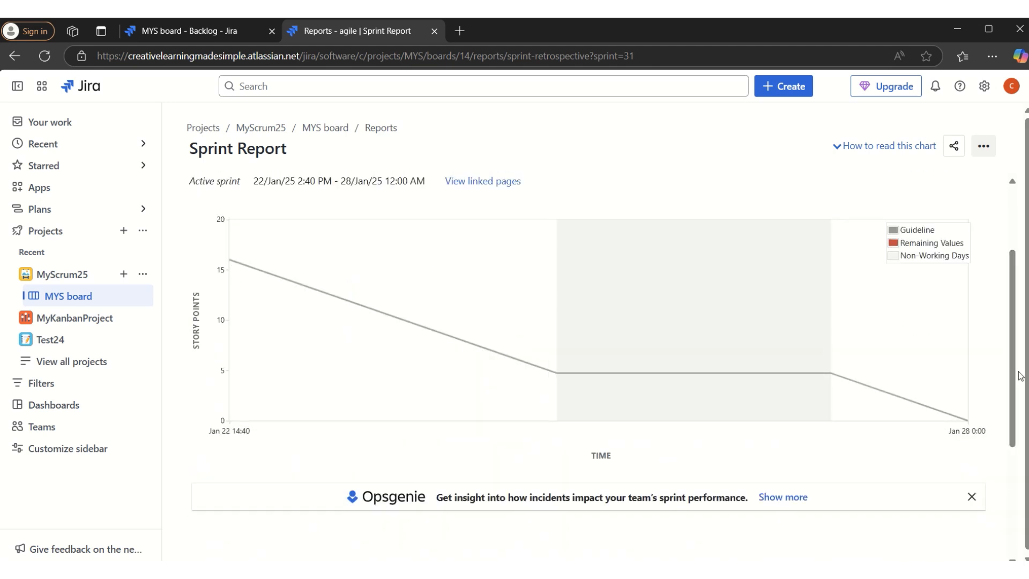
pyautogui.moveTo(1013, 374); pyautogui.dragTo(1013, 481)
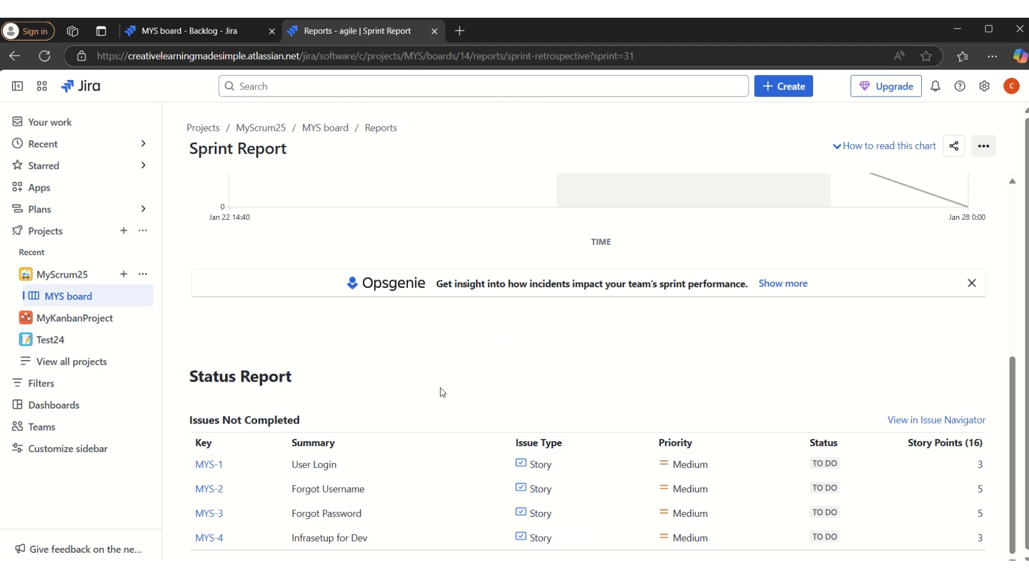
# In the backlog, set the status of User Login, Forgot Username and Forgot Password to Done
pyautogui.click(199, 34)
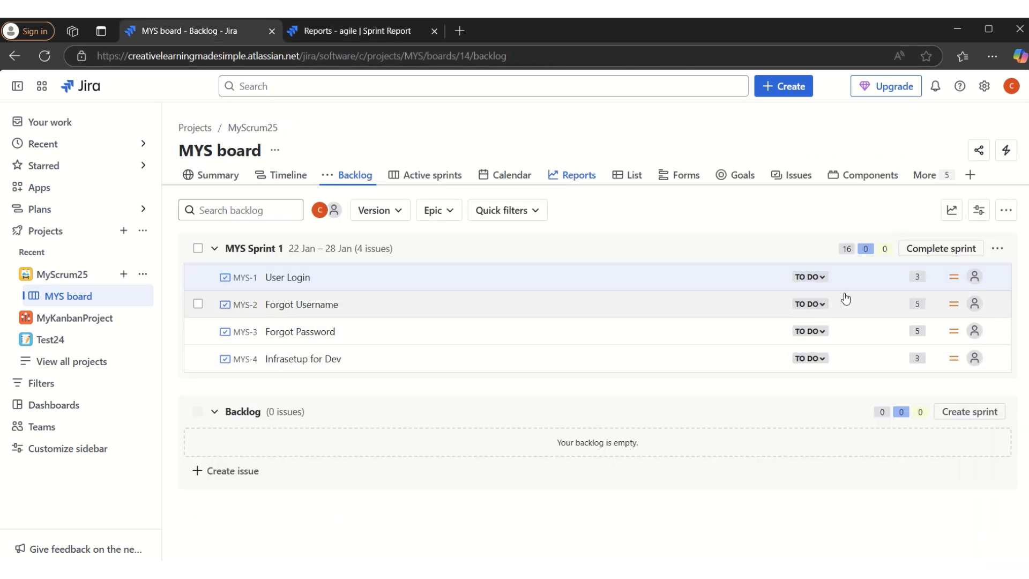
pyautogui.click(819, 278)
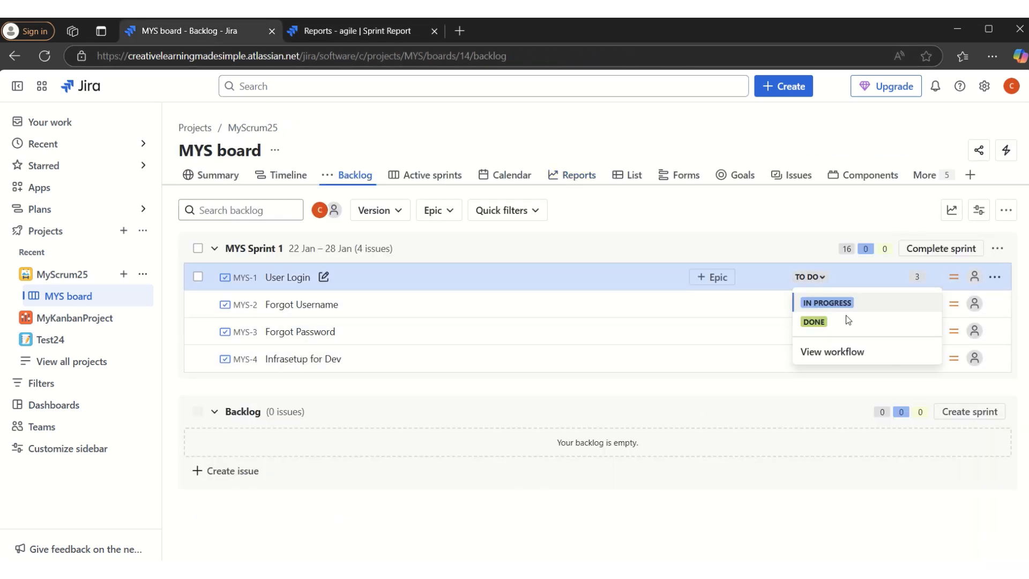
pyautogui.click(814, 322)
pyautogui.click(814, 304)
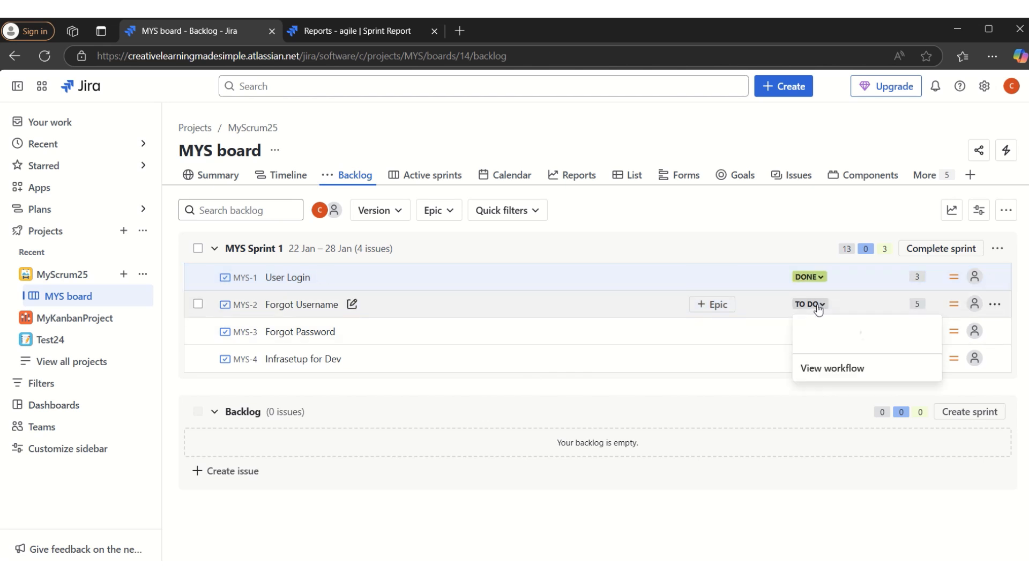
pyautogui.click(818, 358)
pyautogui.click(811, 331)
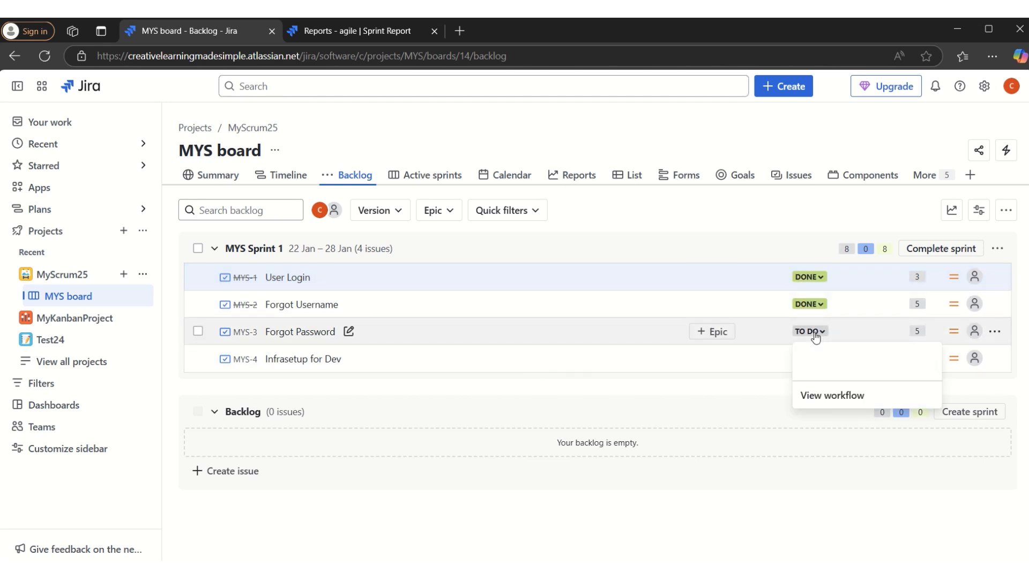
pyautogui.click(814, 376)
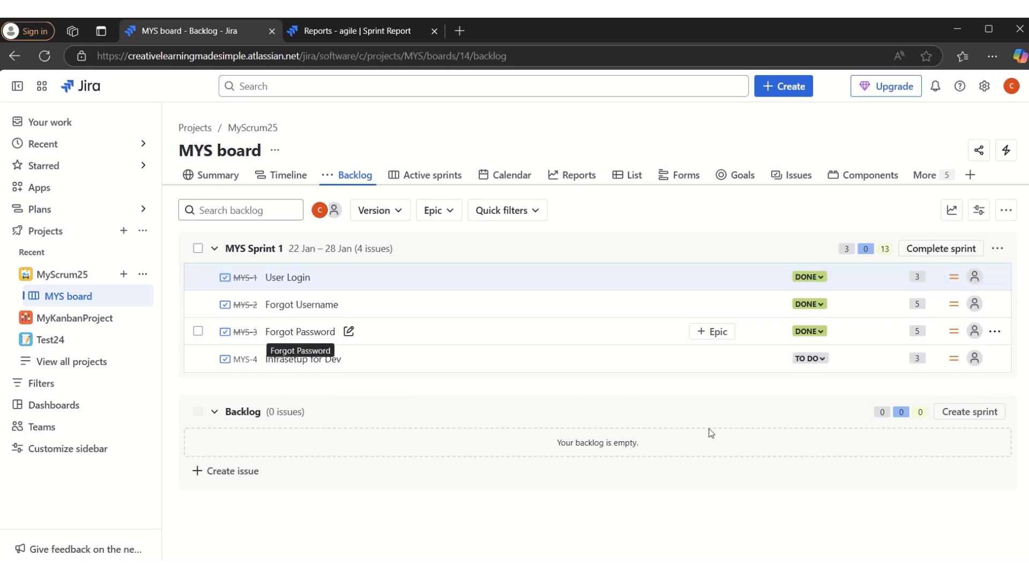
pyautogui.moveTo(888, 255)
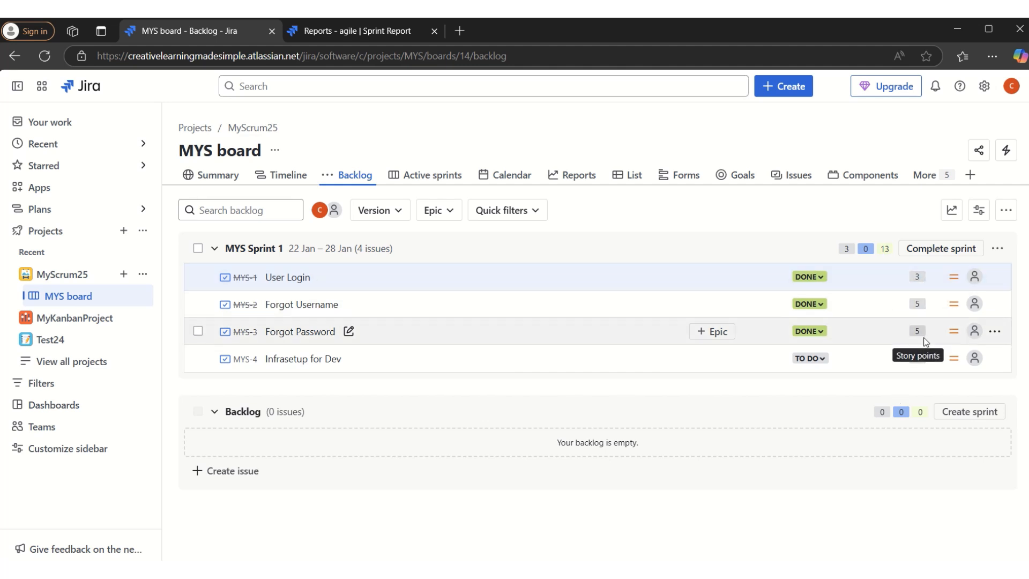
pyautogui.moveTo(849, 259)
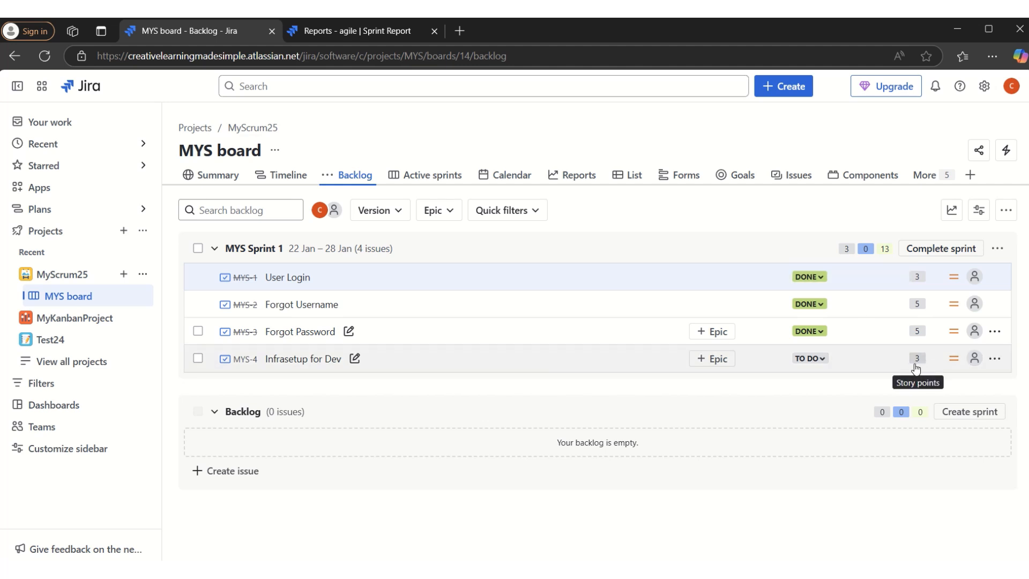
pyautogui.click(820, 359)
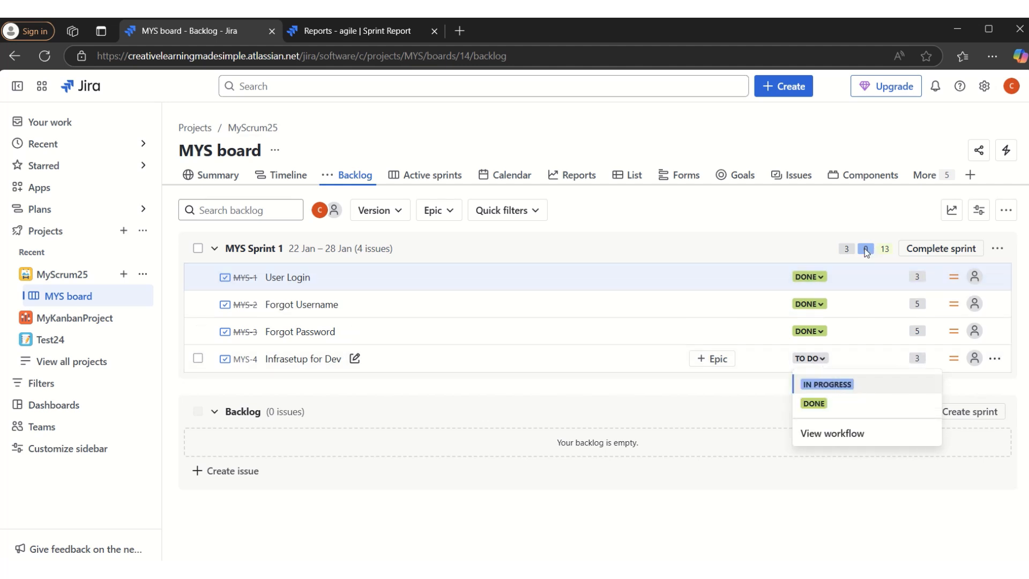
pyautogui.press('Escape')
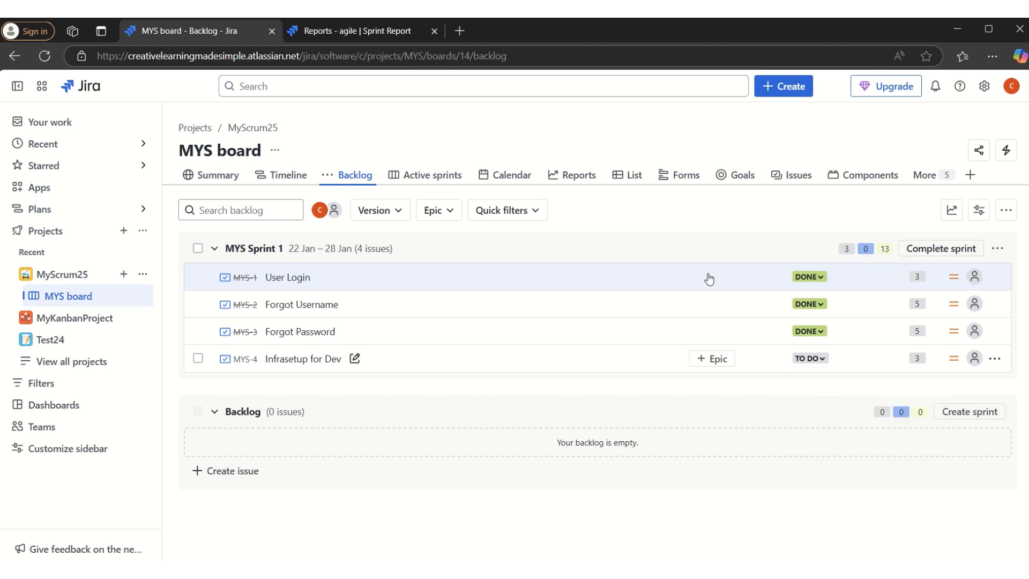
# Reload the Sprint Report and examine the remaining values and the completed and not completed issues
pyautogui.click(387, 36)
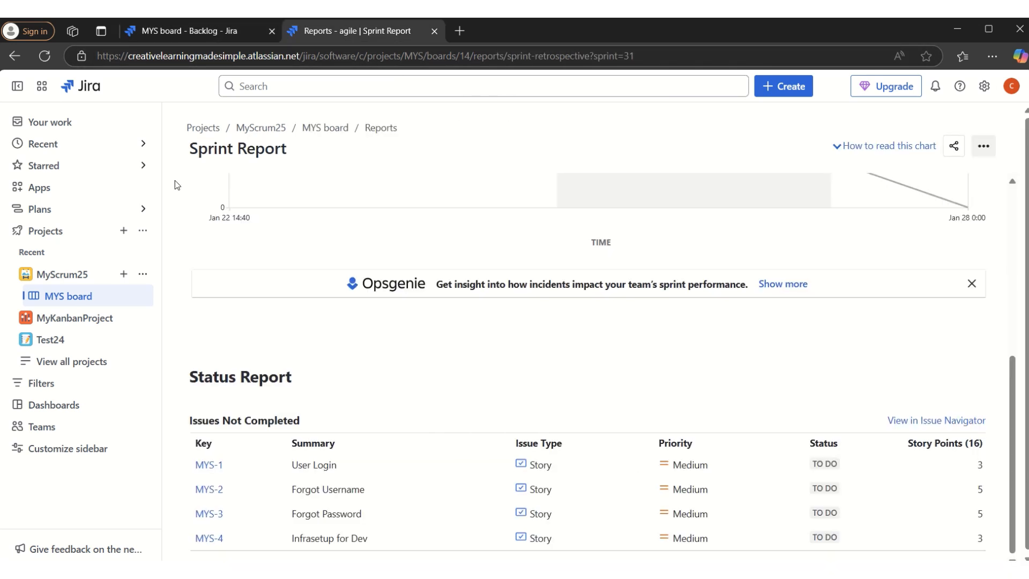
pyautogui.click(45, 55)
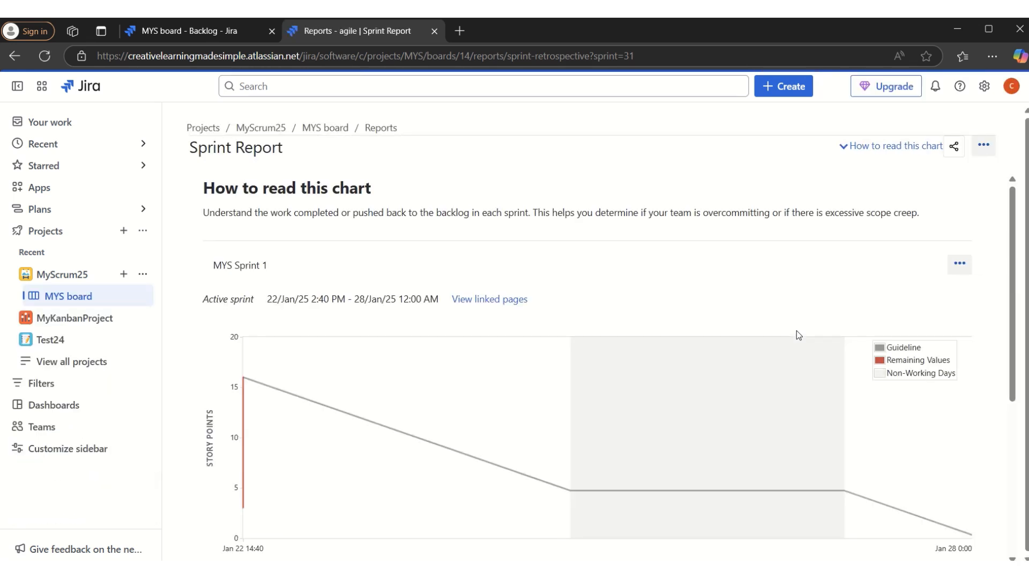
pyautogui.moveTo(1012, 353); pyautogui.dragTo(1019, 528)
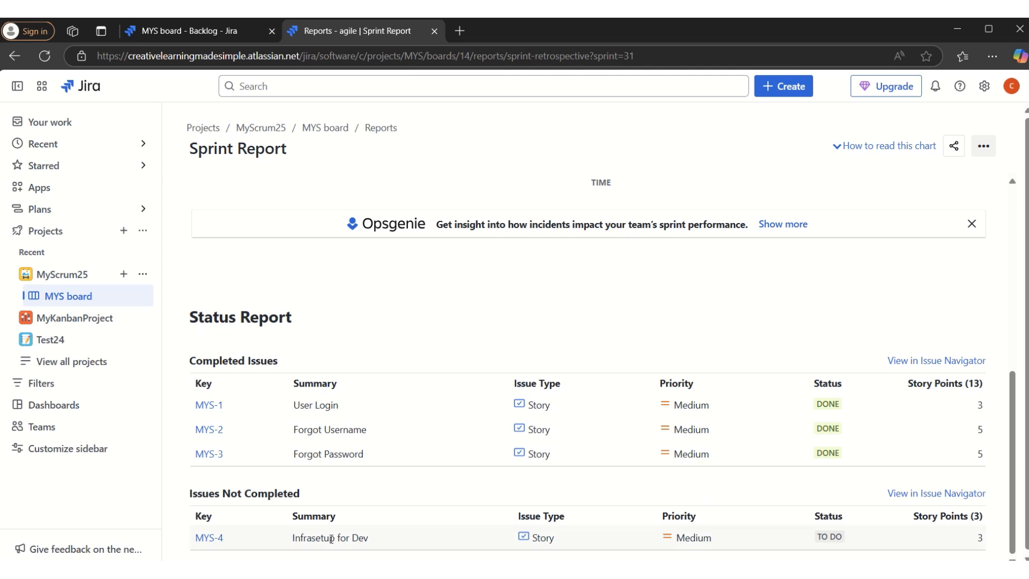
# Complete MYS Sprint 1 from the backlog, moving its open issue to a new sprint
pyautogui.click(199, 32)
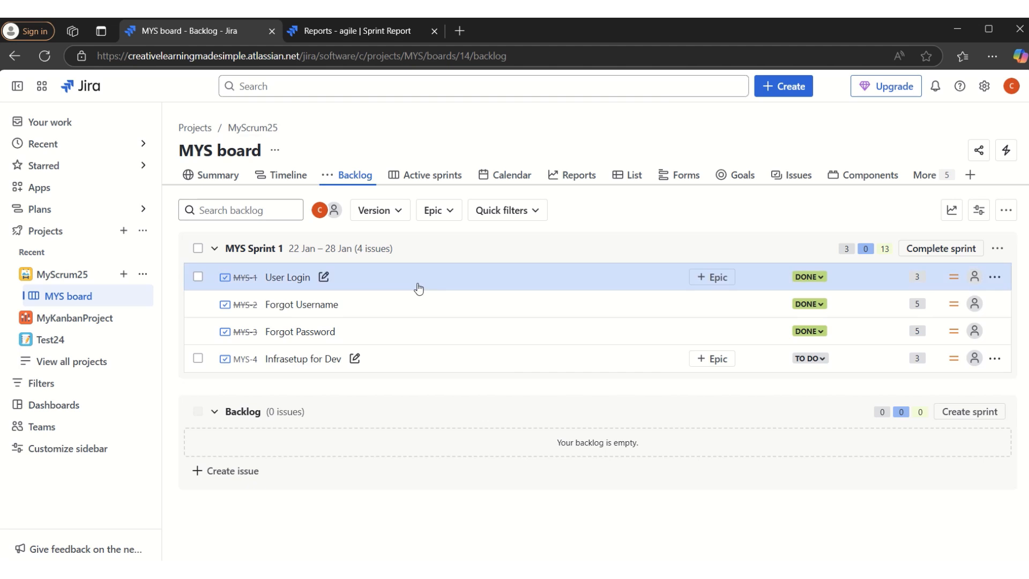
pyautogui.click(937, 251)
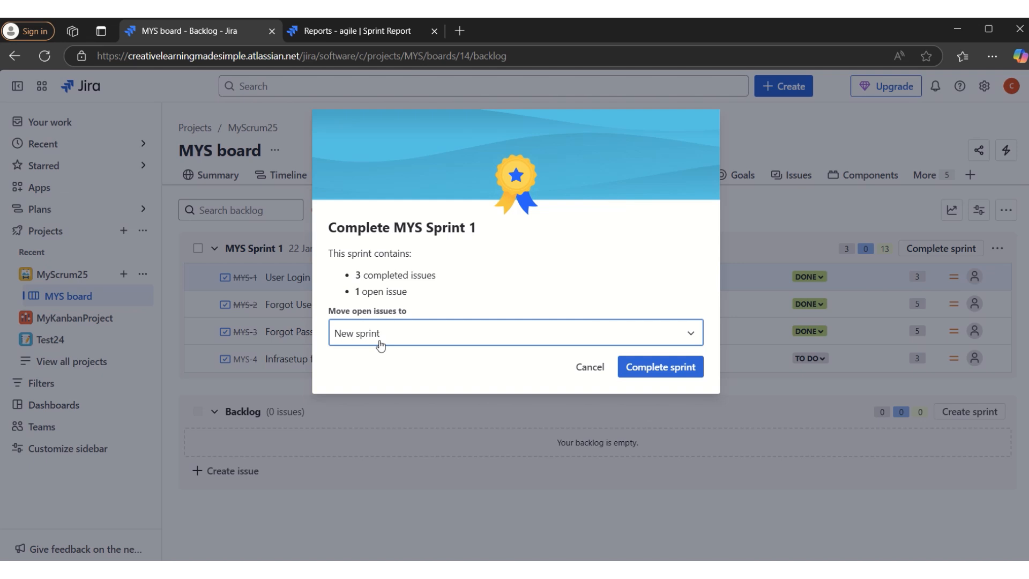
pyautogui.click(671, 376)
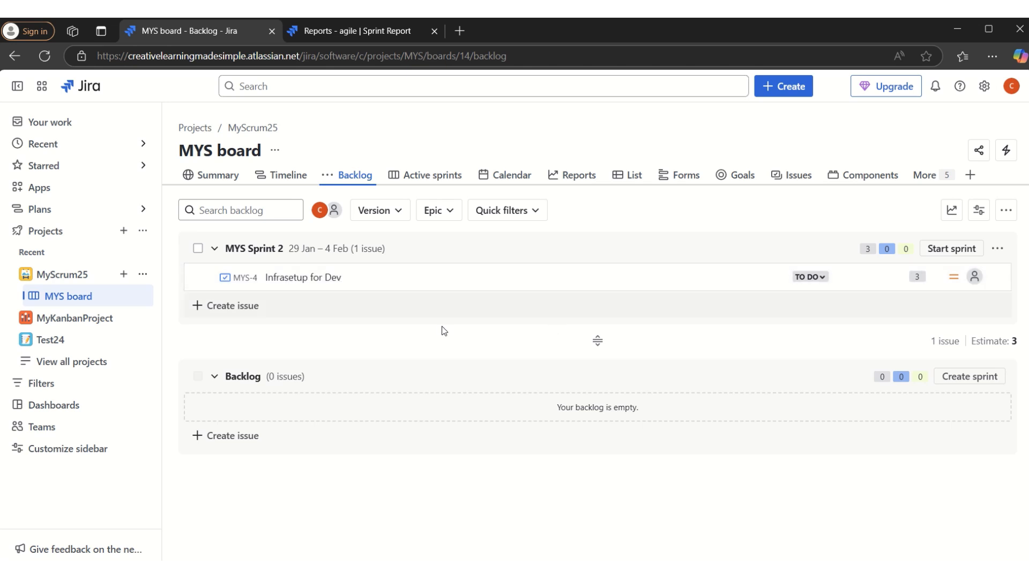
# Reload the Sprint Report for the closed MYS Sprint 1, review its chart and status lists, and return to the backlog
pyautogui.click(391, 36)
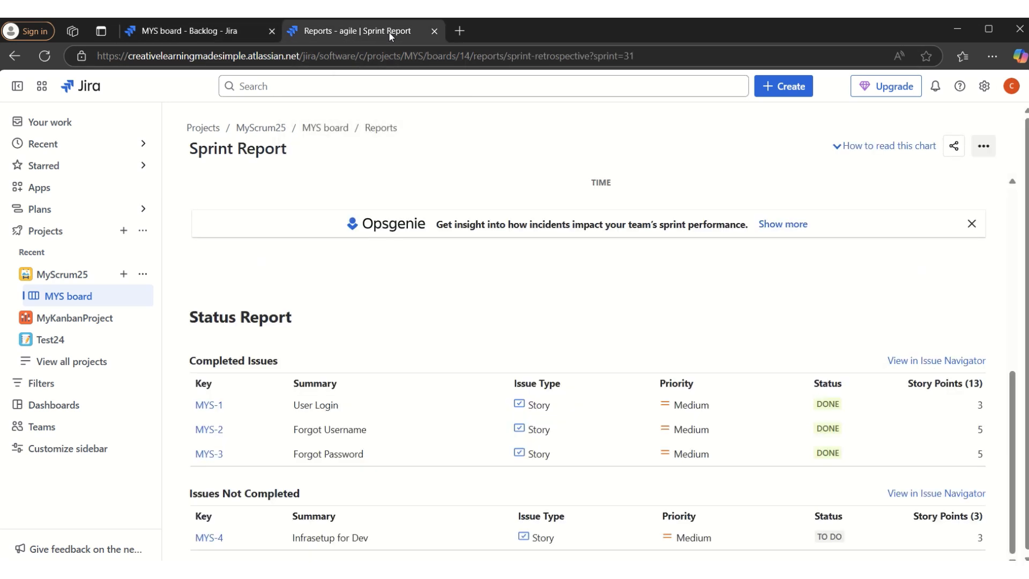
pyautogui.click(45, 57)
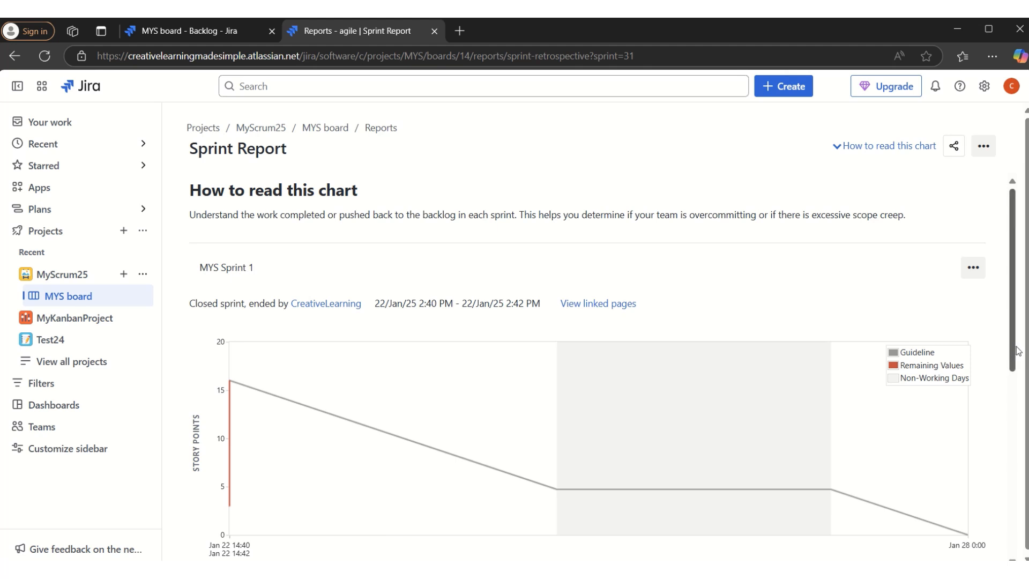
pyautogui.moveTo(1014, 347); pyautogui.dragTo(1015, 353)
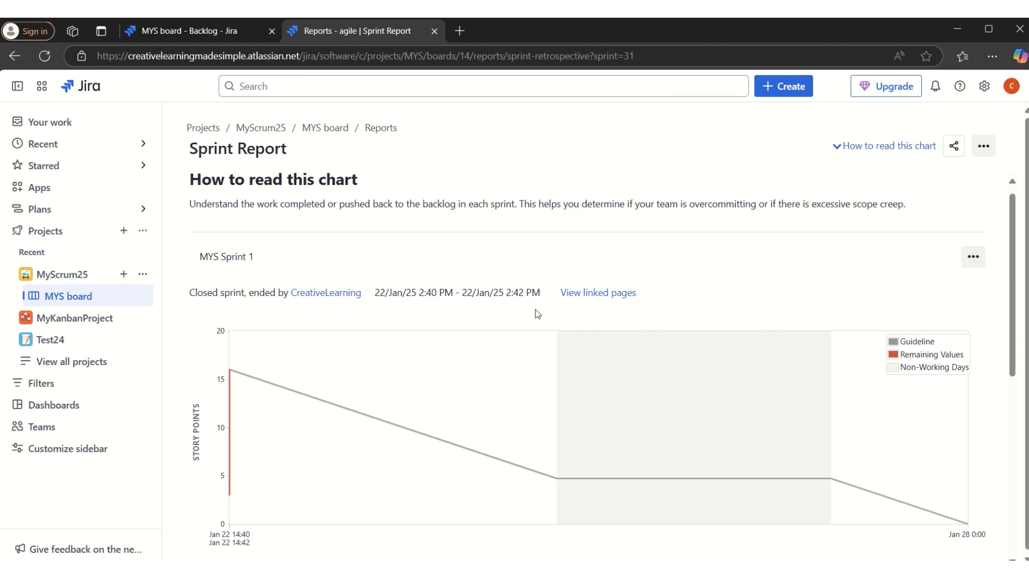
pyautogui.moveTo(1022, 350); pyautogui.dragTo(1026, 538)
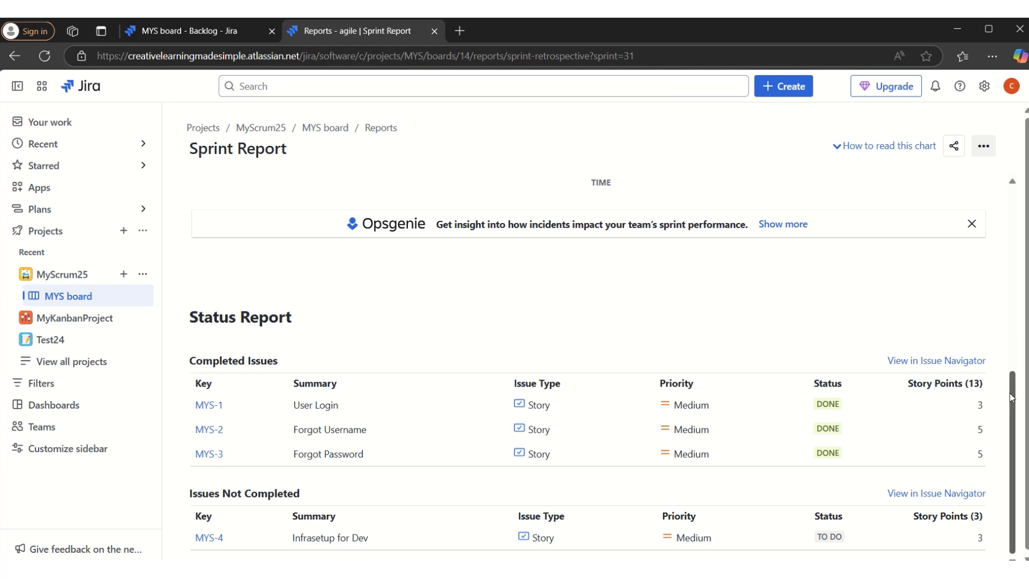
pyautogui.moveTo(1011, 395); pyautogui.dragTo(1015, 245)
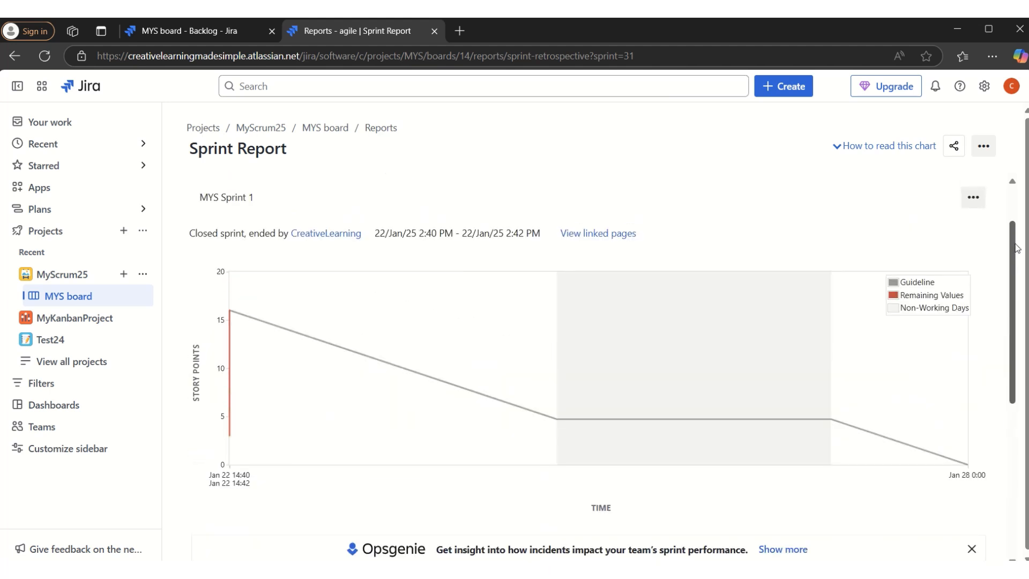
pyautogui.click(205, 33)
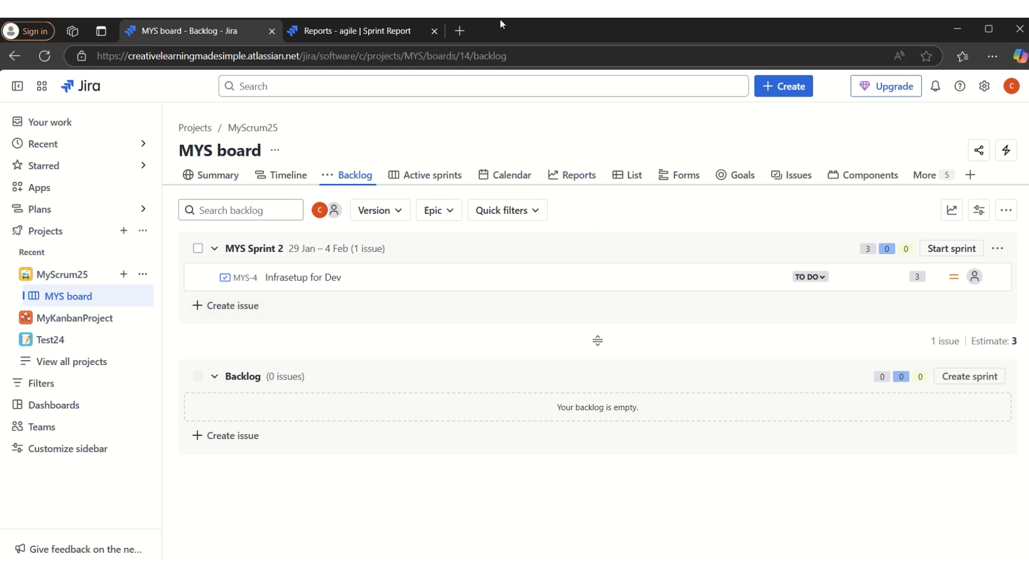
pyautogui.click(477, 40)
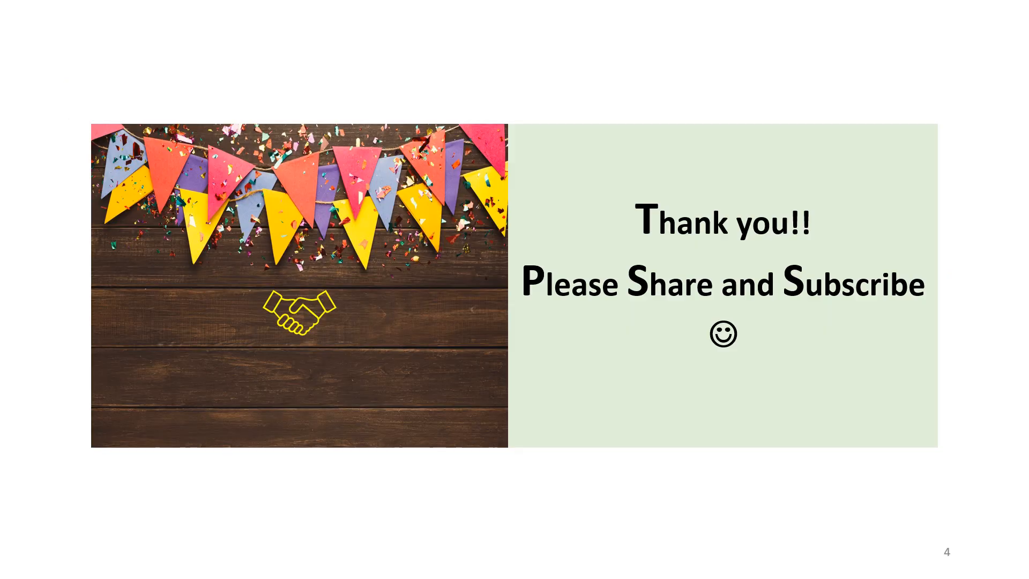